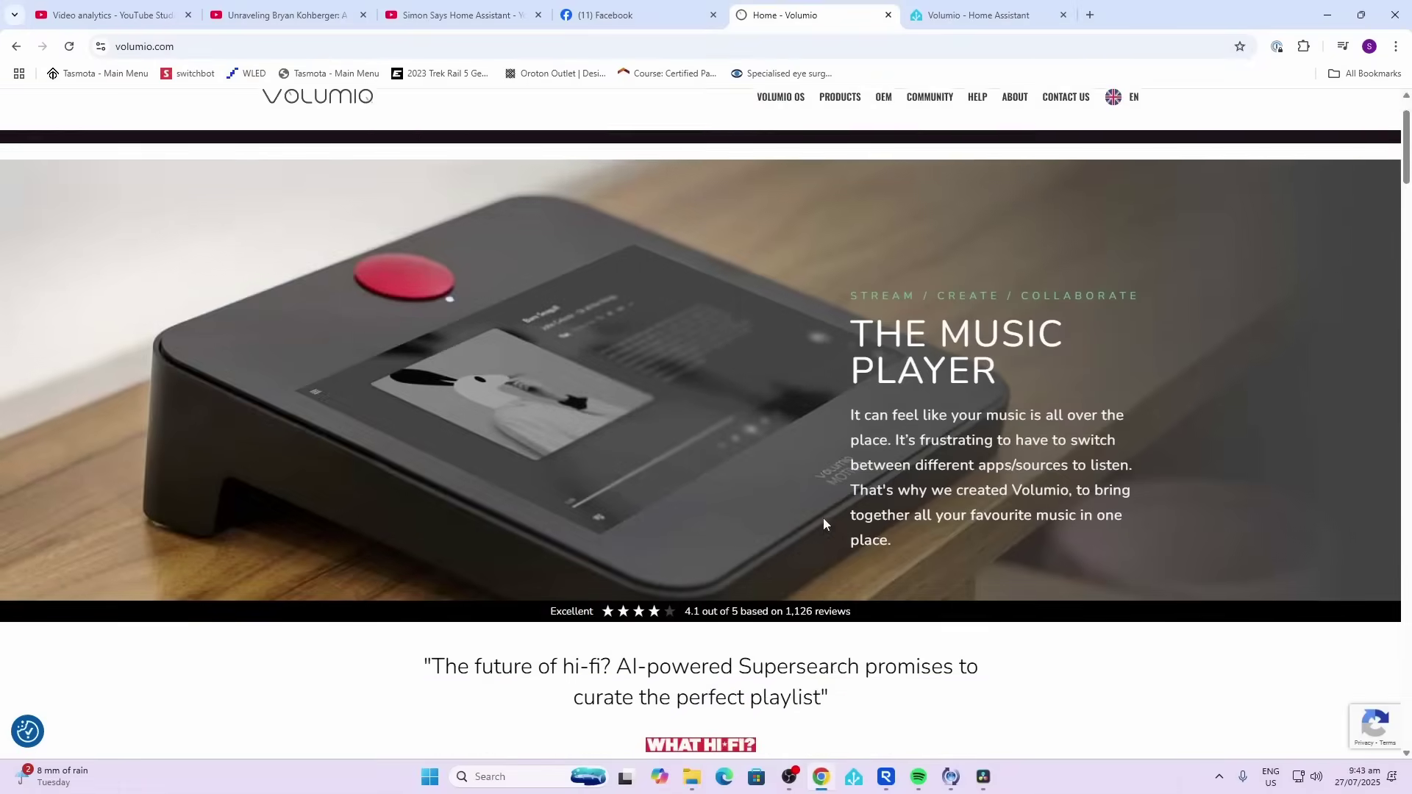
# Find the free Volumio software on the Volumio website and download the Raspberry Pi version
pyautogui.scroll(-10, 823, 519)
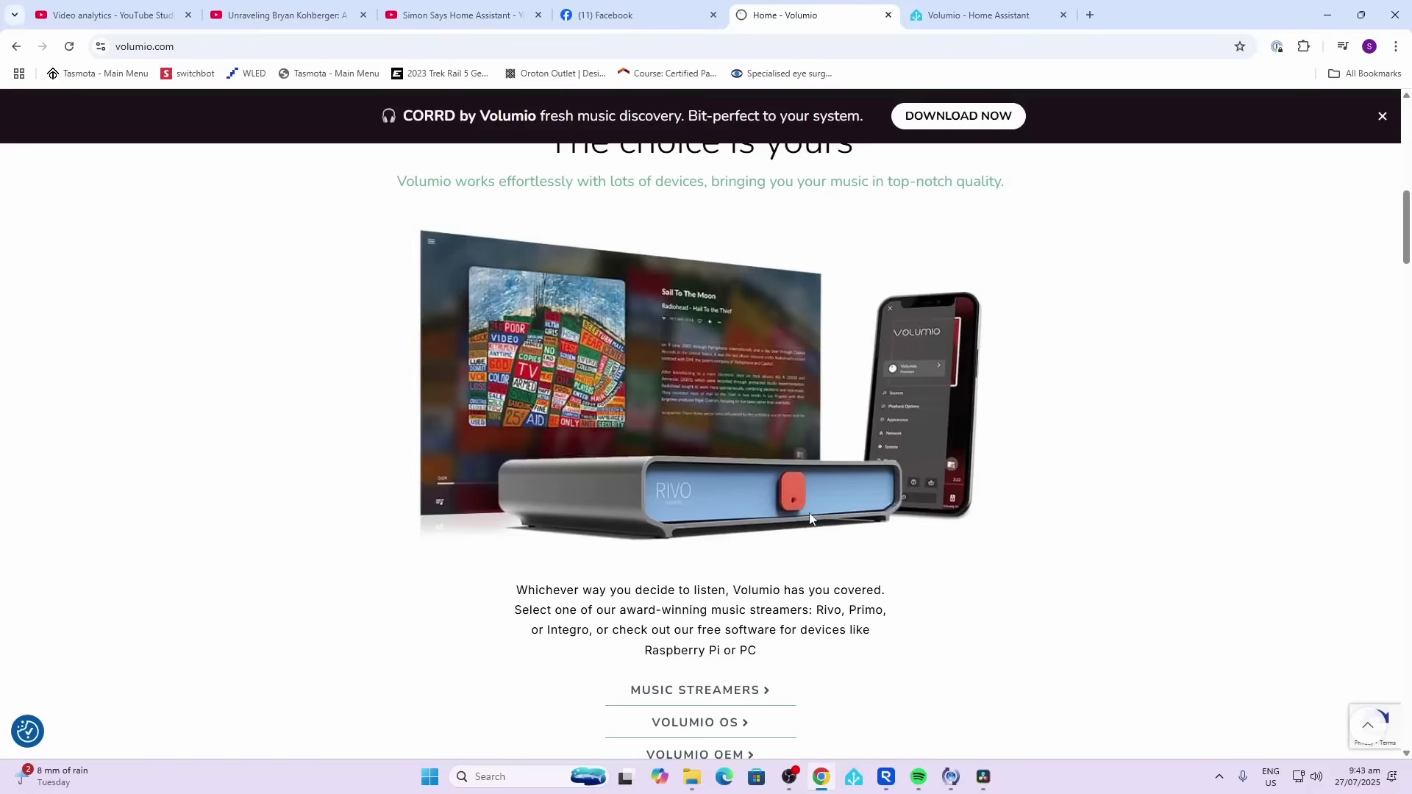
pyautogui.scroll(-2, 810, 518)
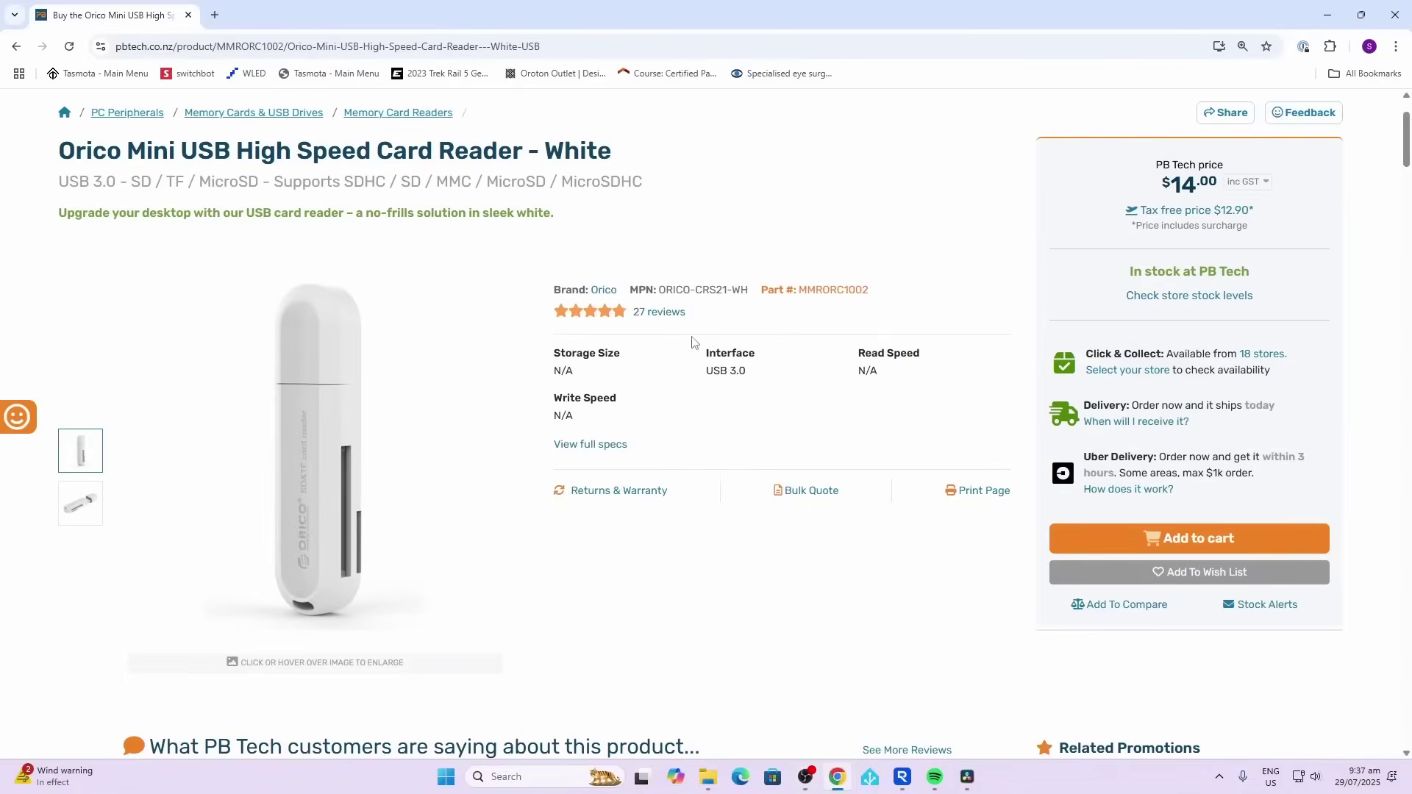
pyautogui.moveTo(327, 460)
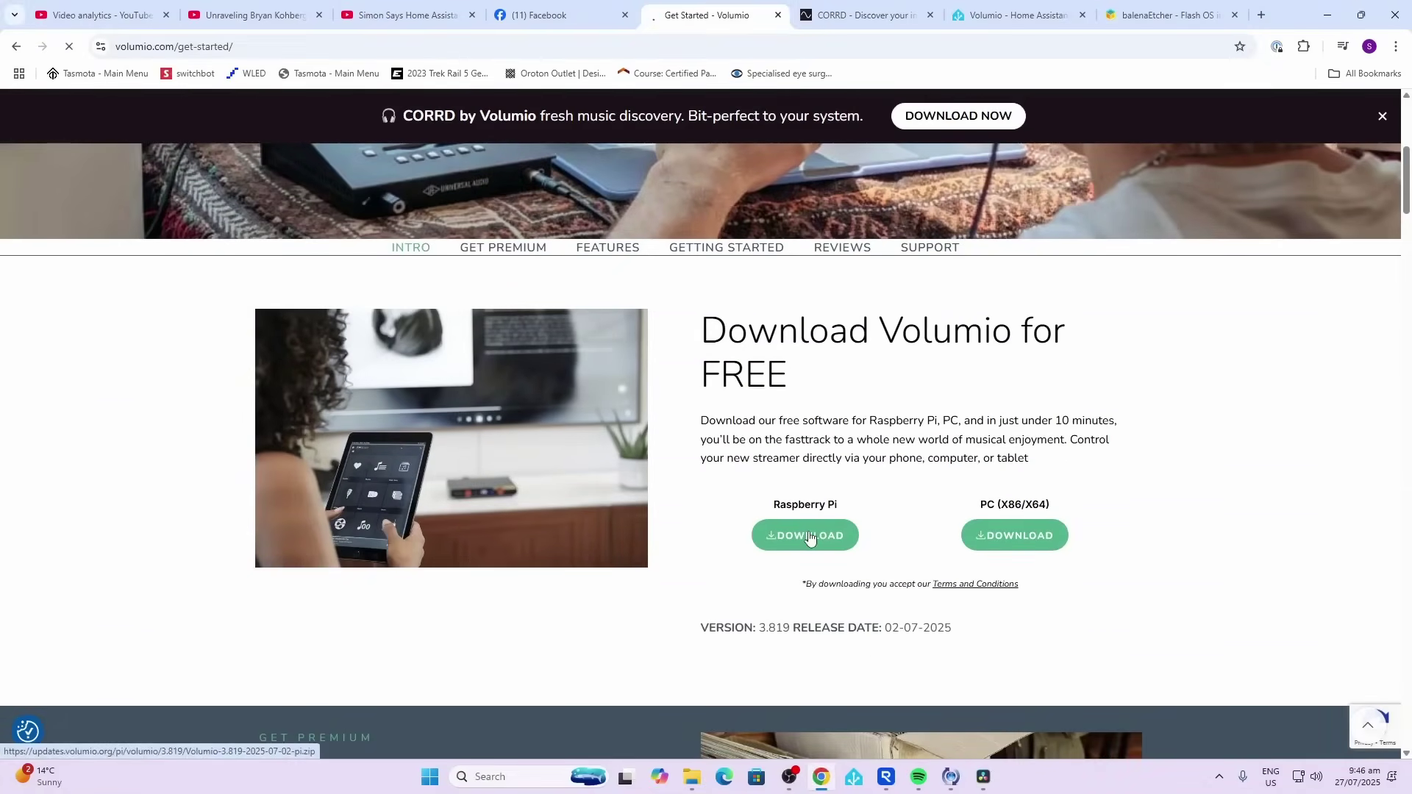
pyautogui.click(810, 539)
# Open the balenaEtcher website and download the Etcher installer for Windows (x86|x64)
pyautogui.click(1170, 14)
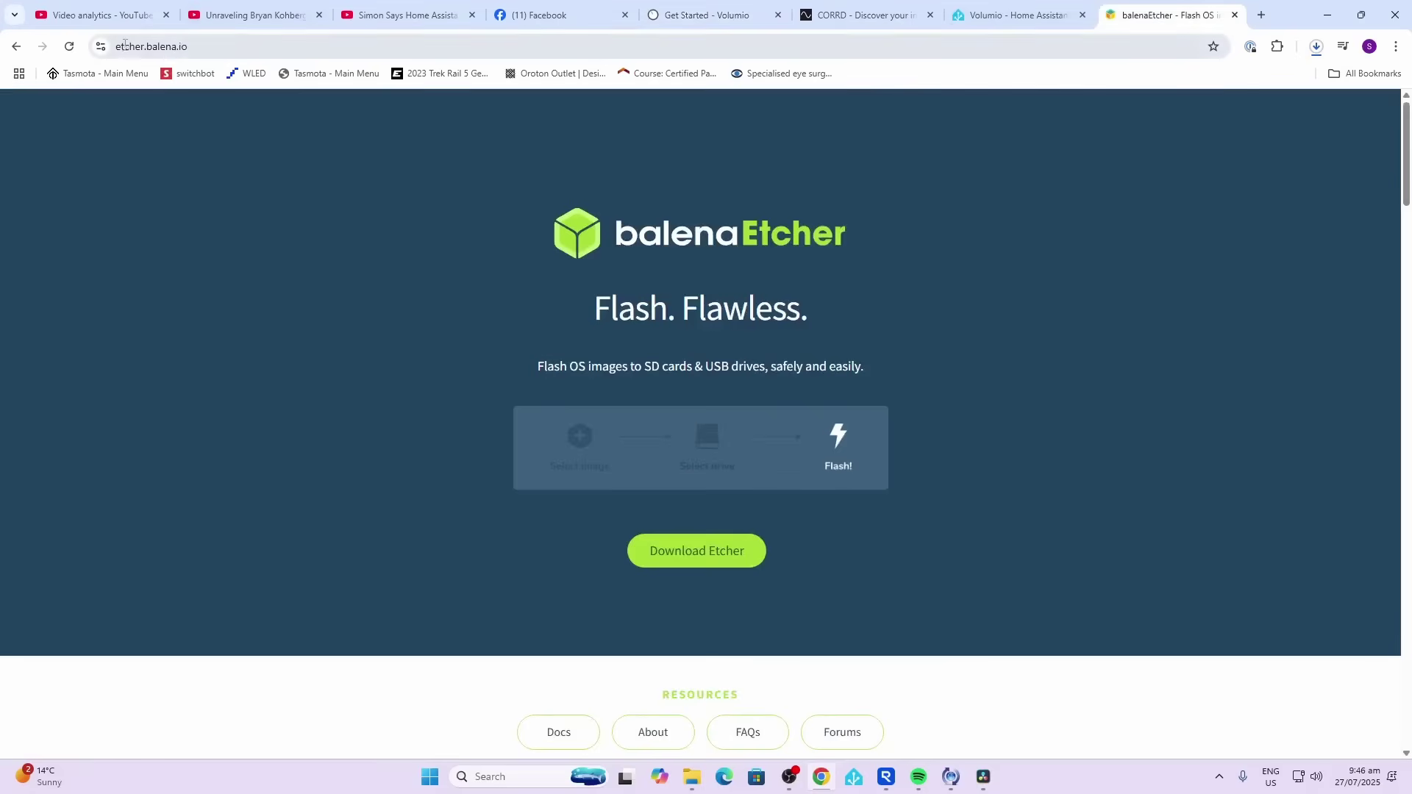
pyautogui.click(700, 545)
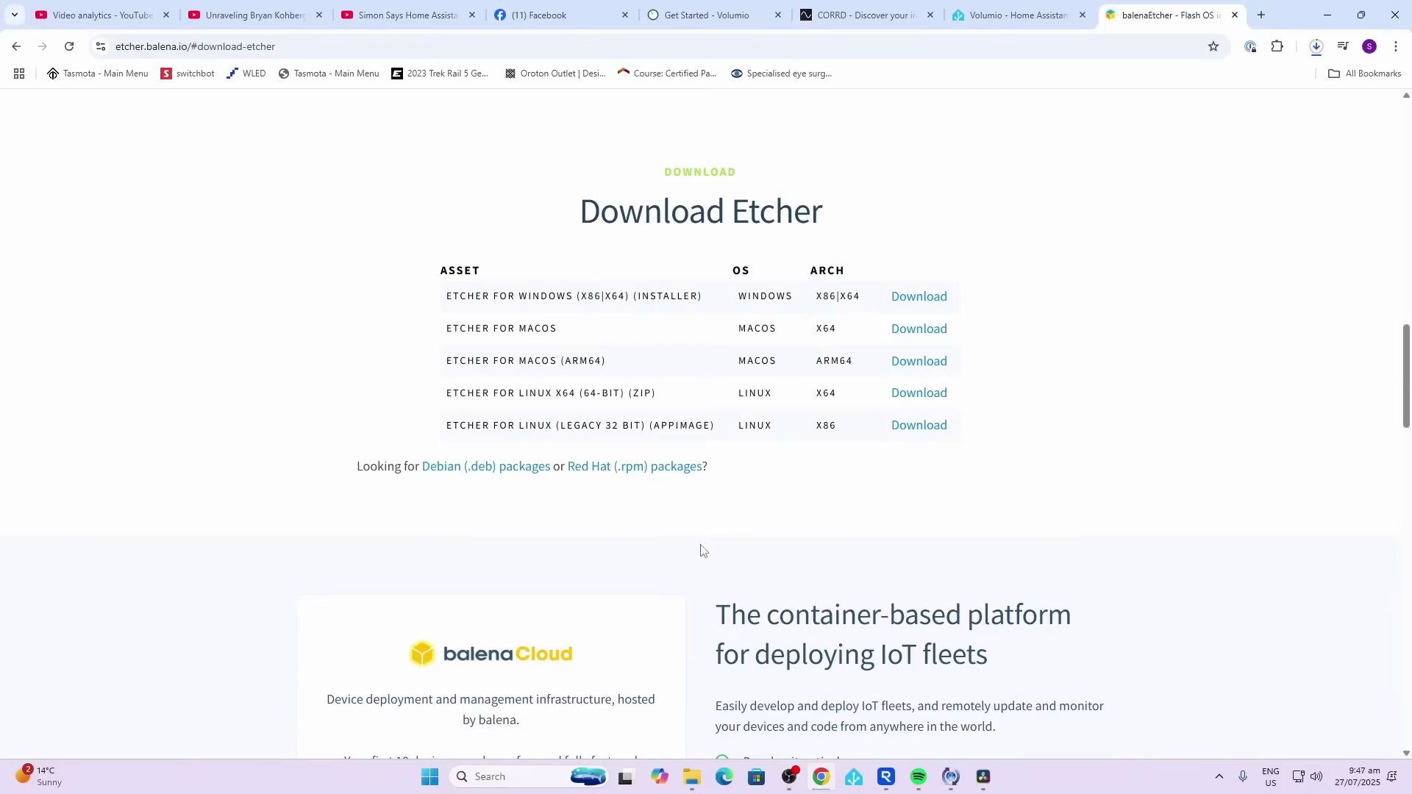
pyautogui.click(919, 297)
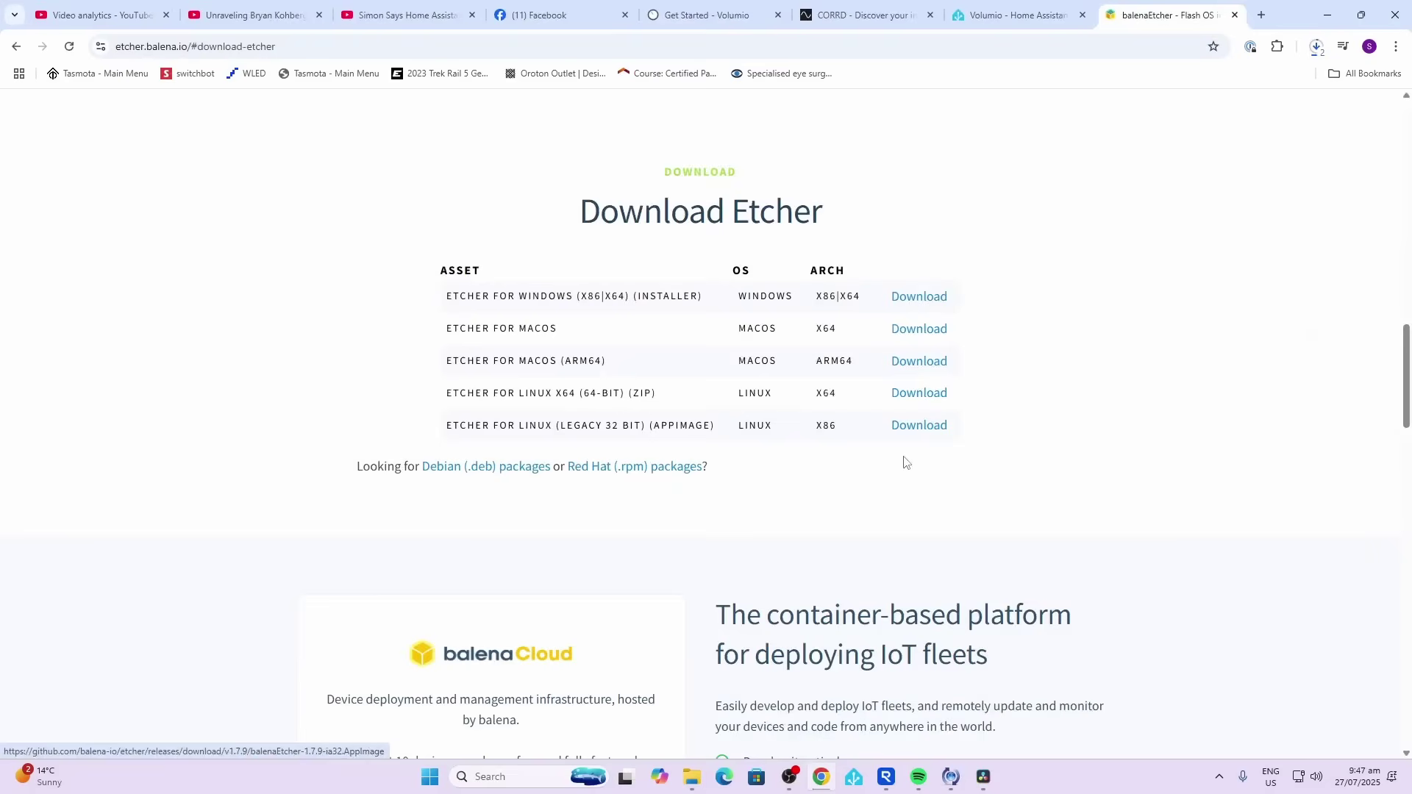
# Launch balenaEtcher from the downloaded setup file and load Volumio-3.819-2025-07-02-pi.img as the image to flash
pyautogui.doubleClick(397, 243)
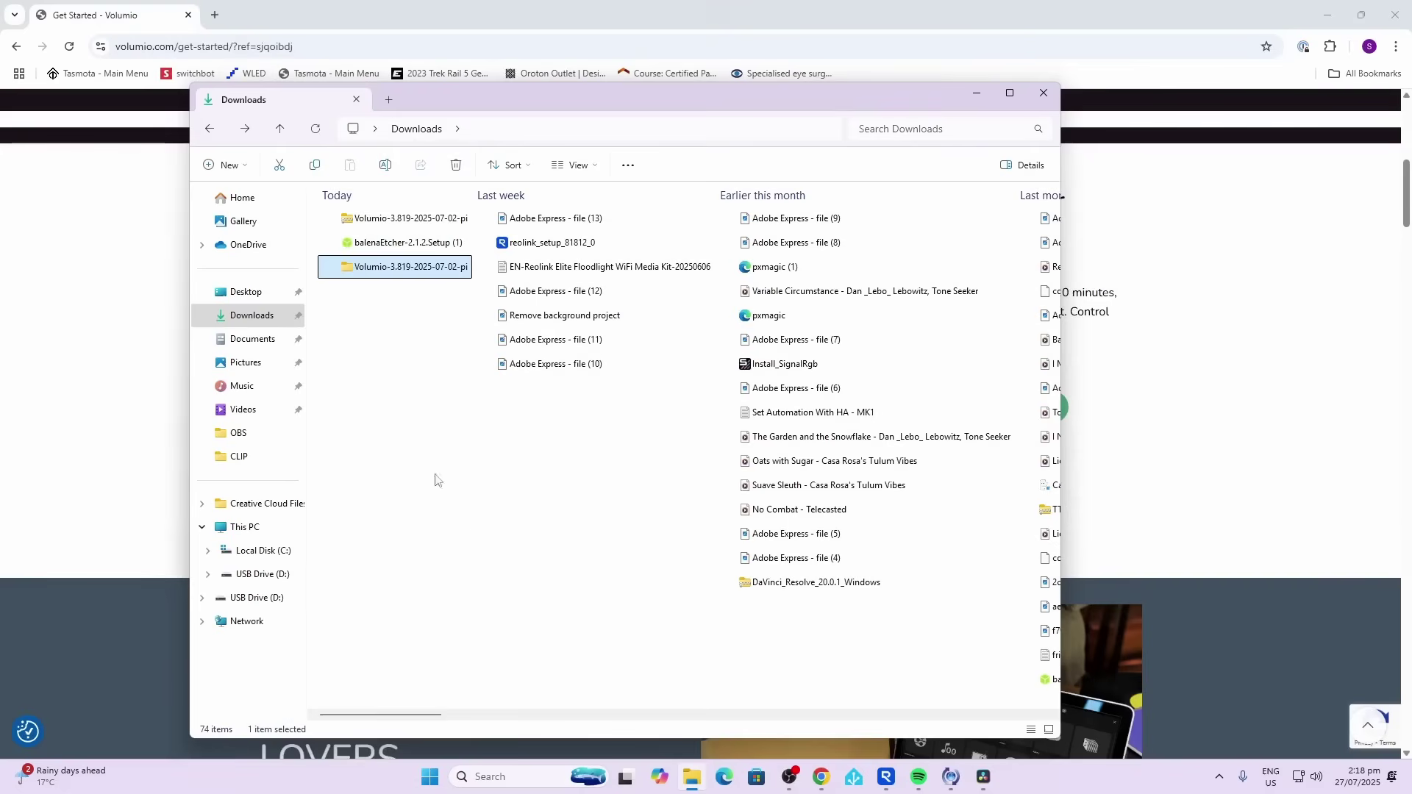
pyautogui.doubleClick(414, 242)
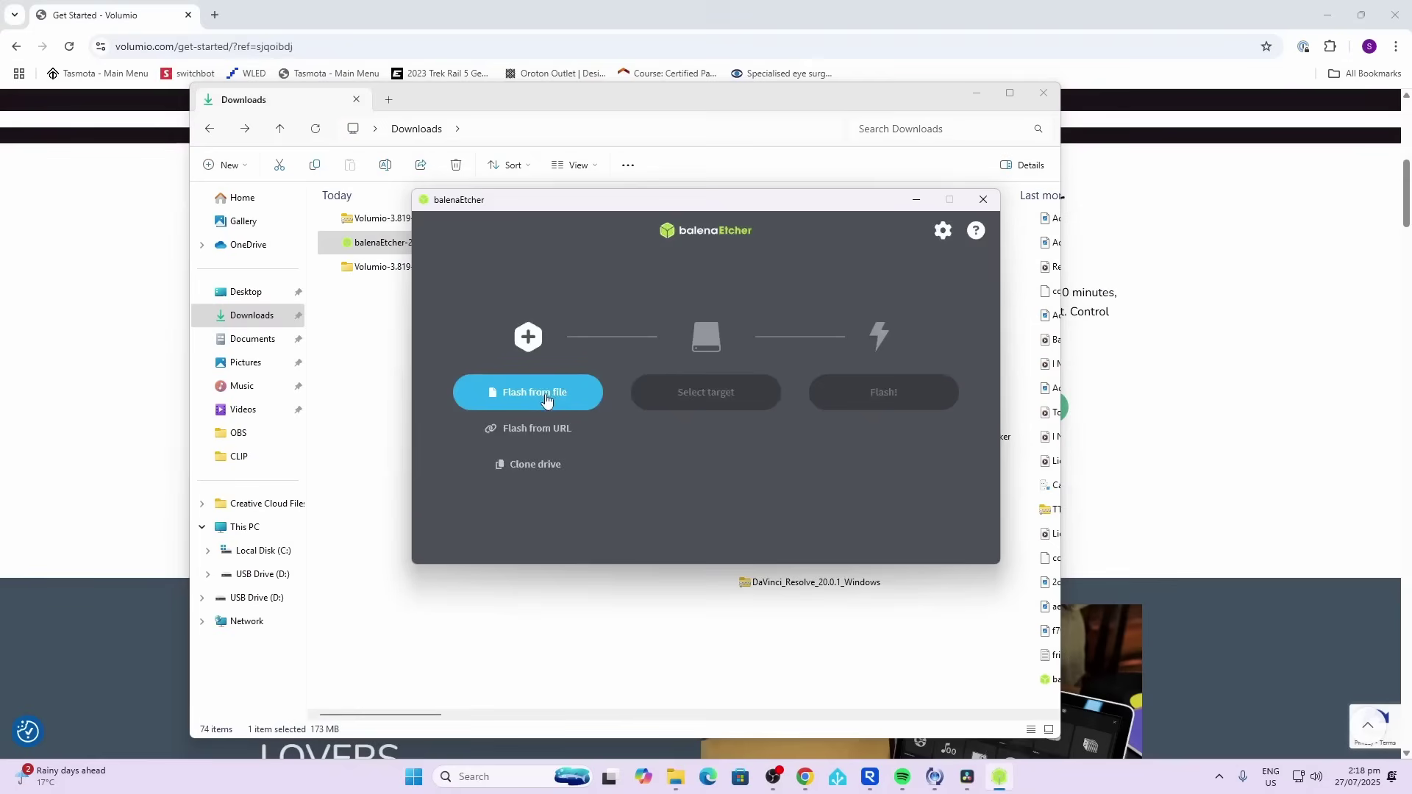
pyautogui.click(545, 400)
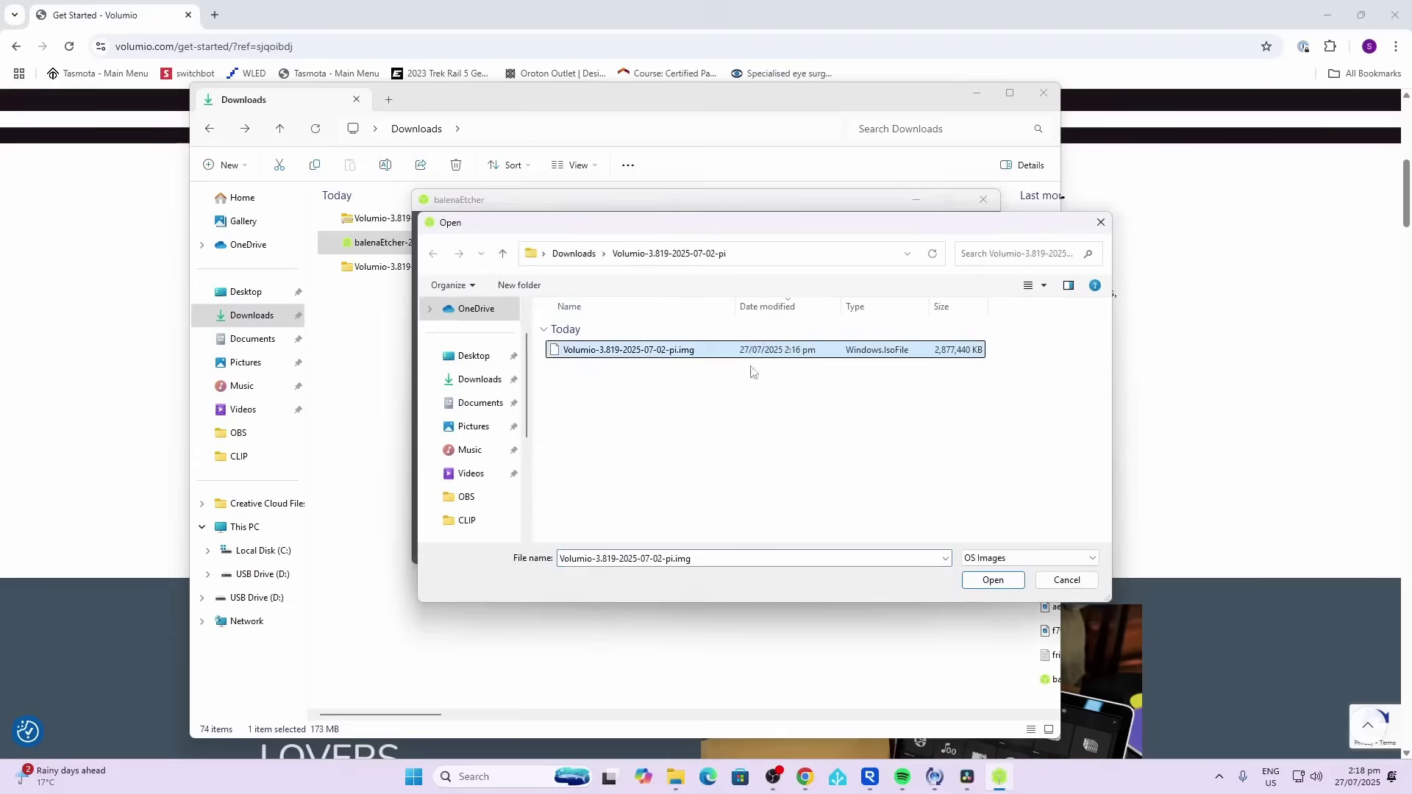
pyautogui.click(993, 580)
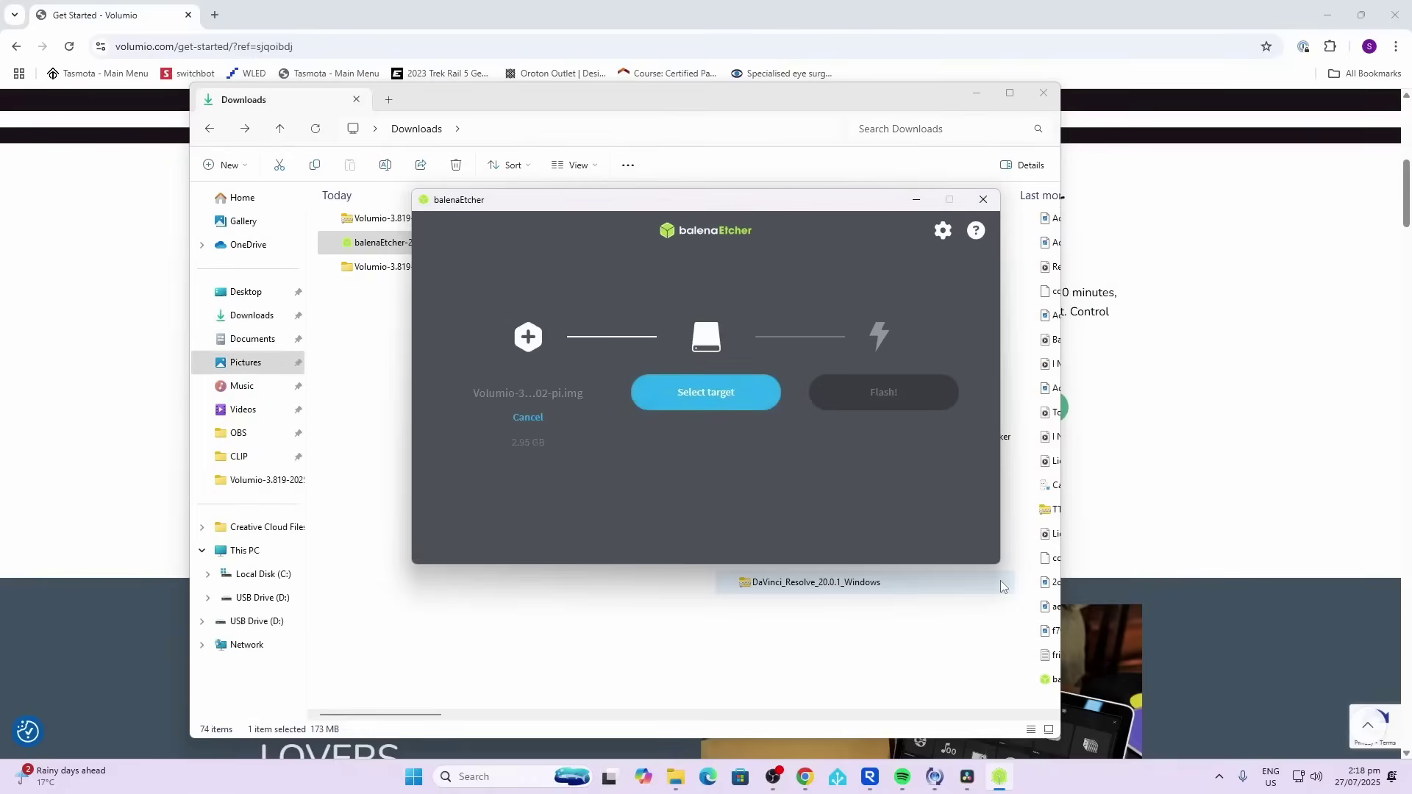
# Choose the 63.3 GB Mass Storage Device USB Device as the target and start flashing the image
pyautogui.click(708, 394)
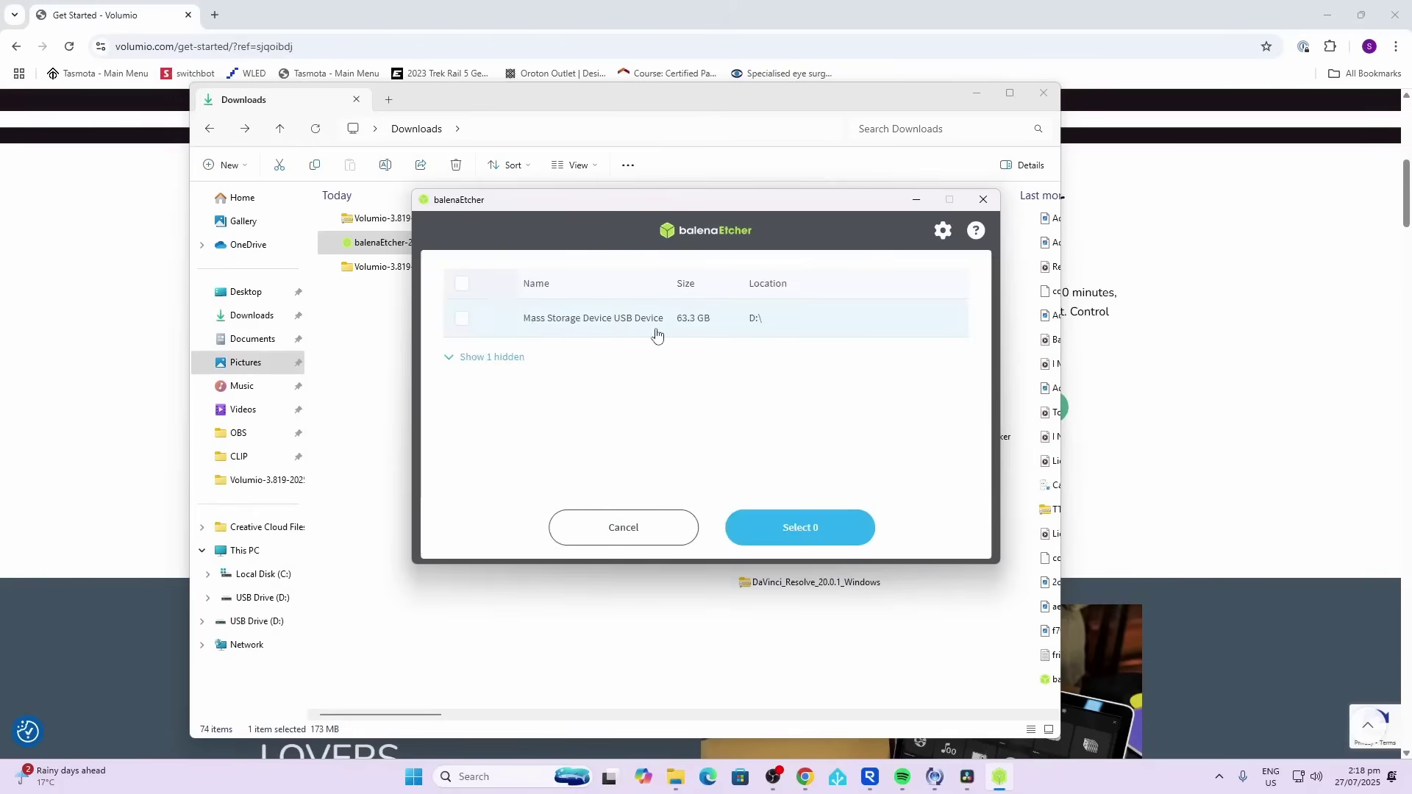
pyautogui.click(463, 325)
pyautogui.click(826, 526)
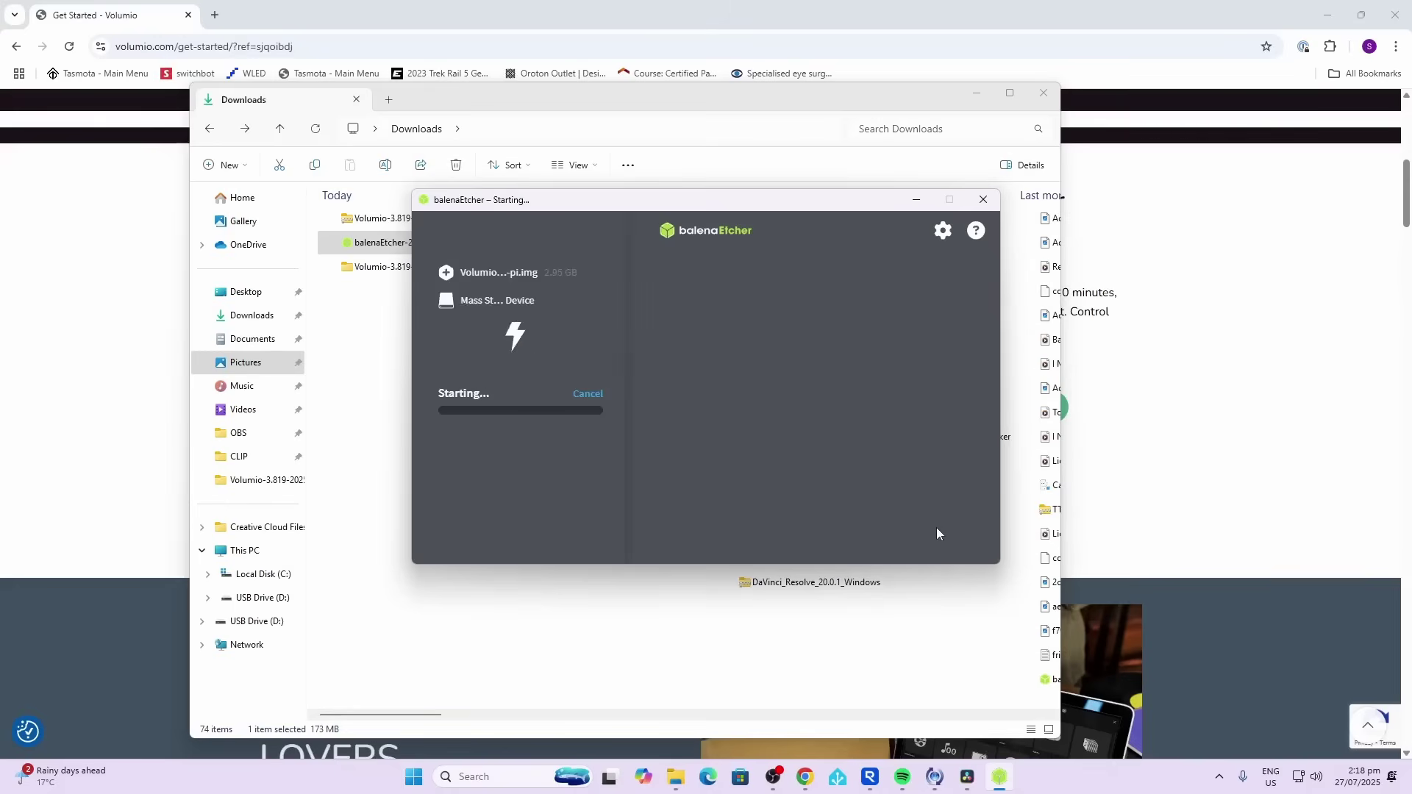
pyautogui.click(907, 397)
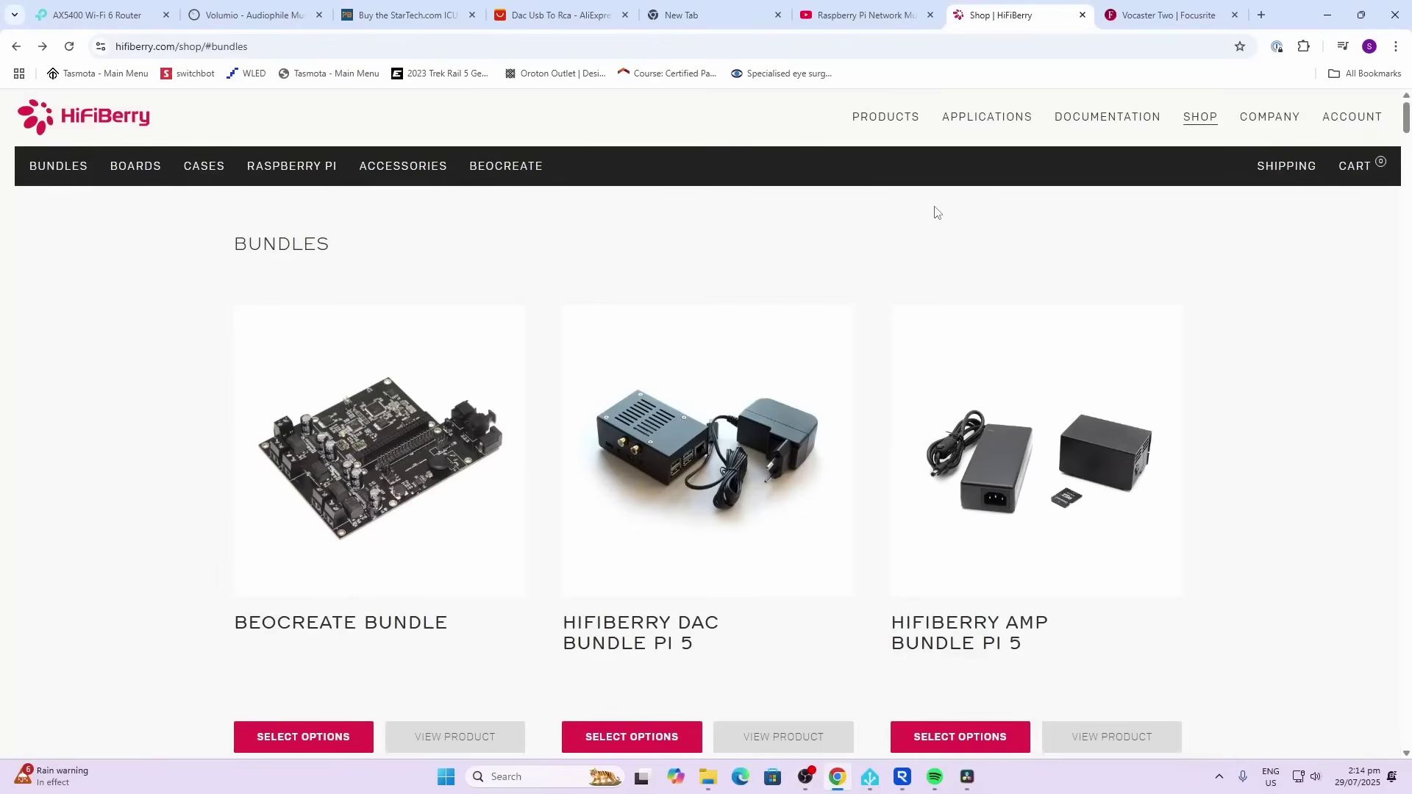
# Look through the bundles and DAC boards in the HiFiBerry shop and switch to the Focusrite Vocaster Two page
pyautogui.scroll(-10, 741, 414)
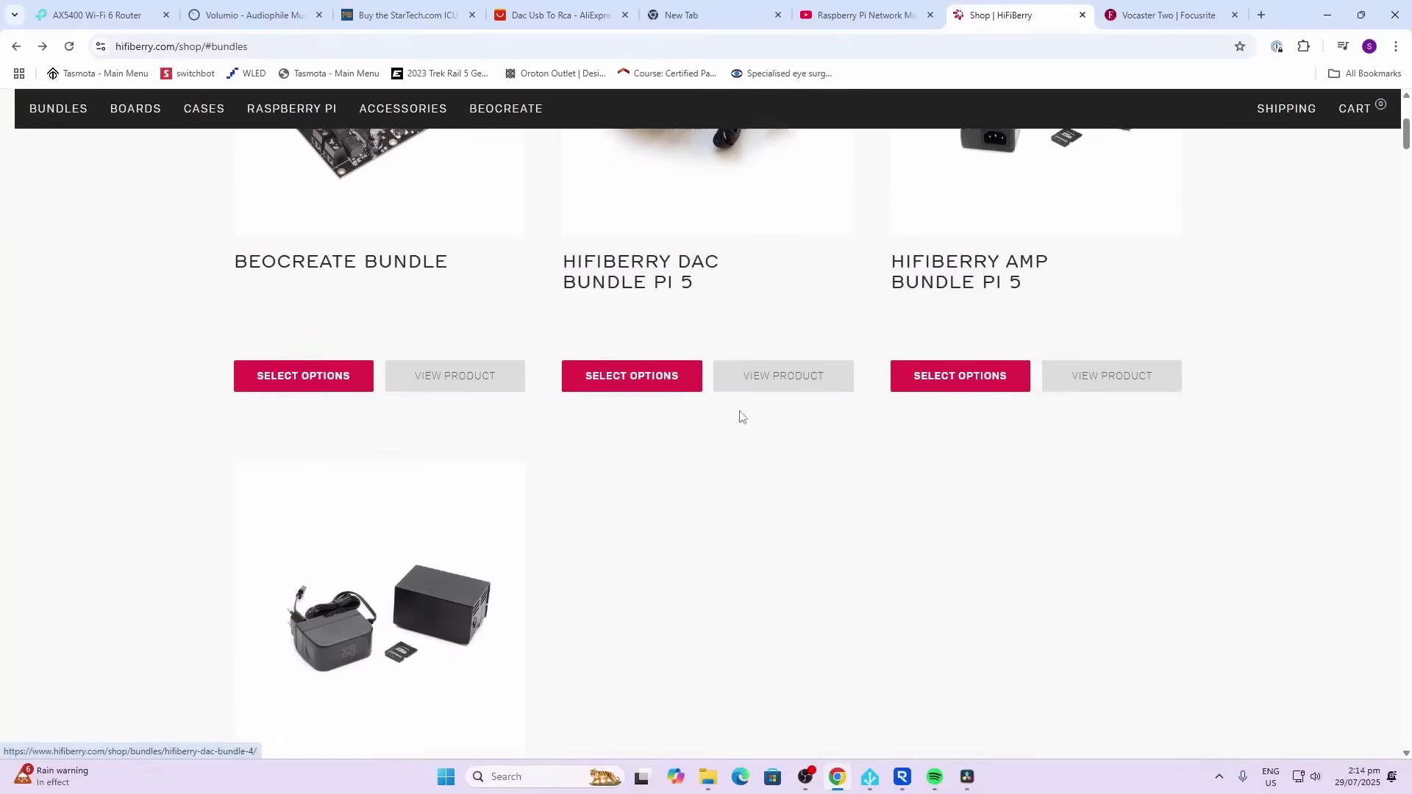
pyautogui.scroll(-4, 729, 486)
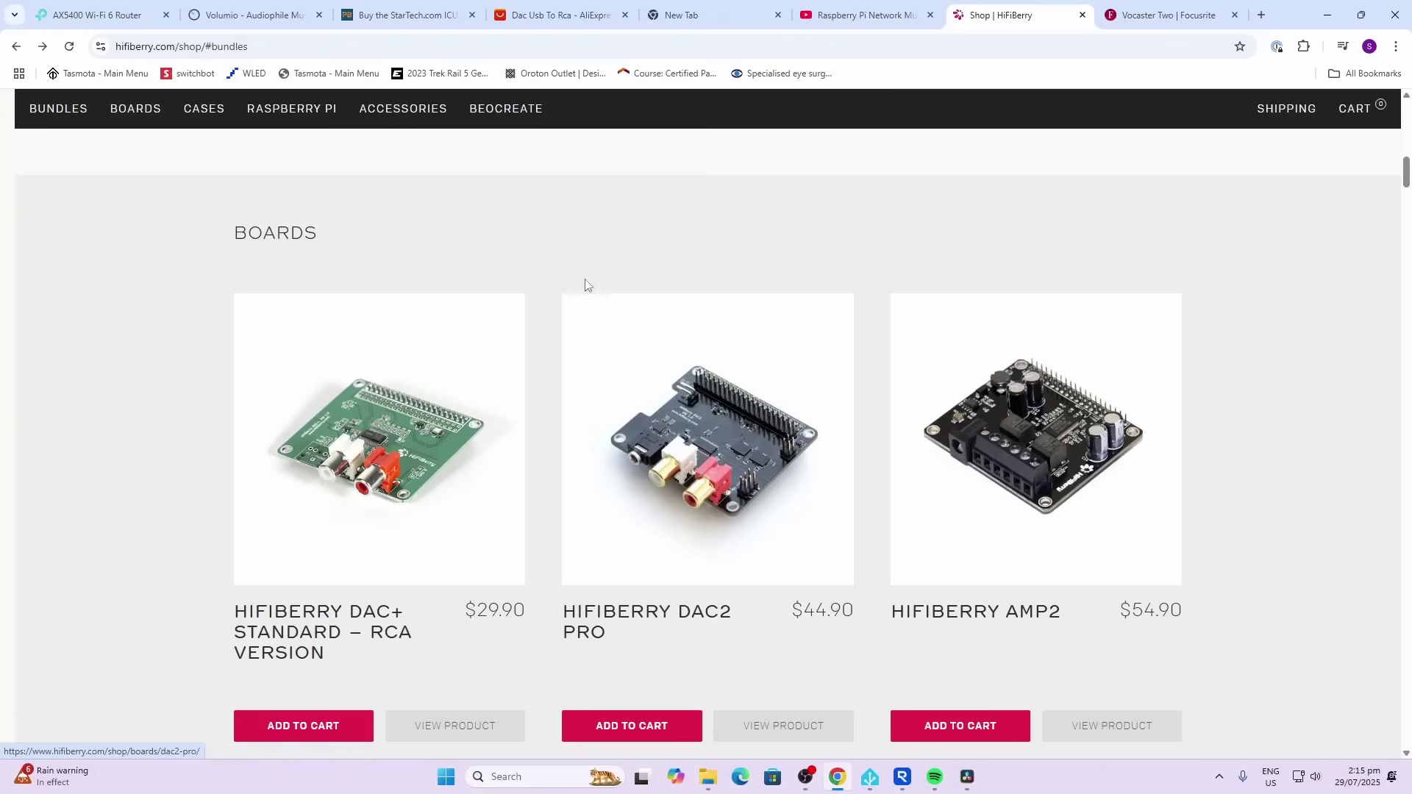
pyautogui.click(1194, 20)
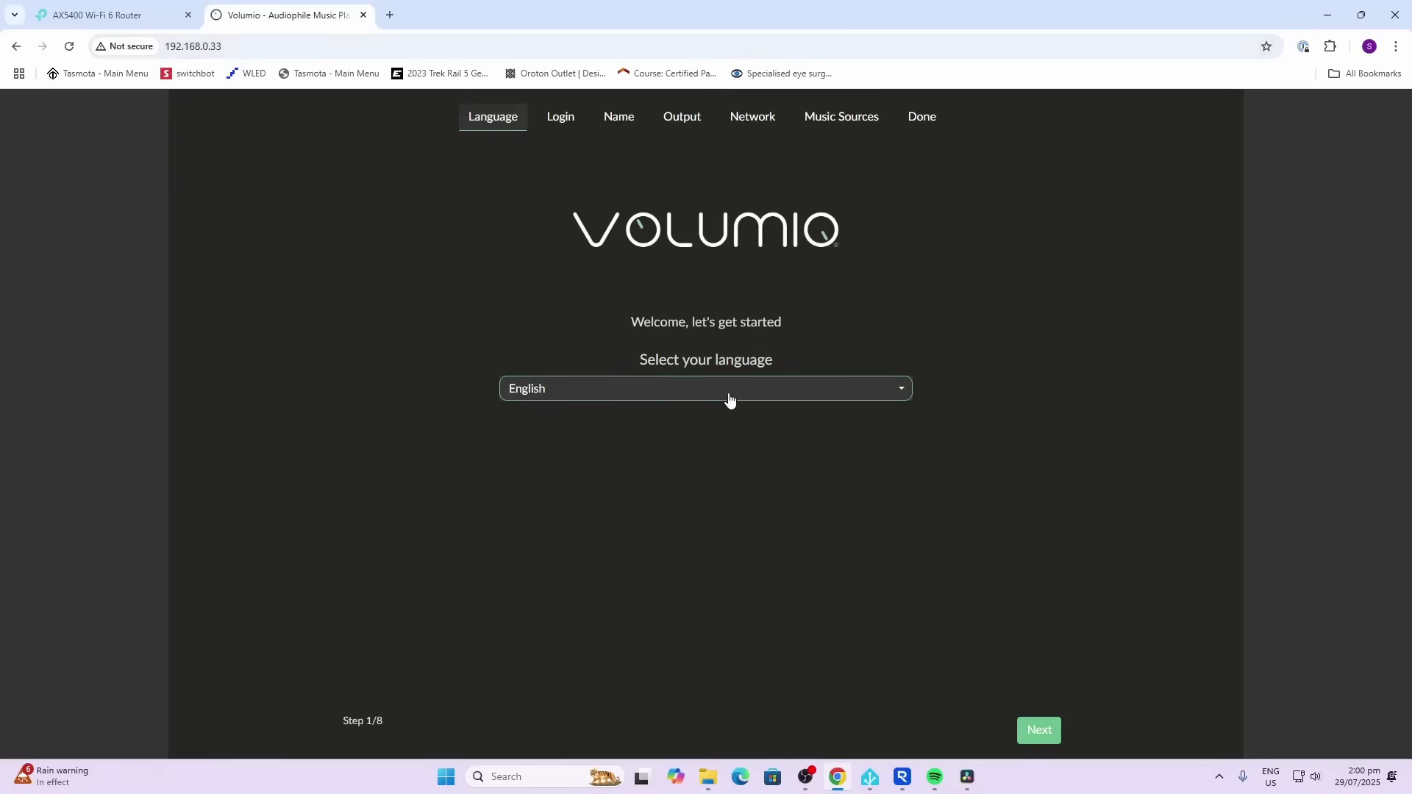
# In the Volumio setup wizard, accept English, continue with the free account and keep the device name Volumio
pyautogui.click(1038, 733)
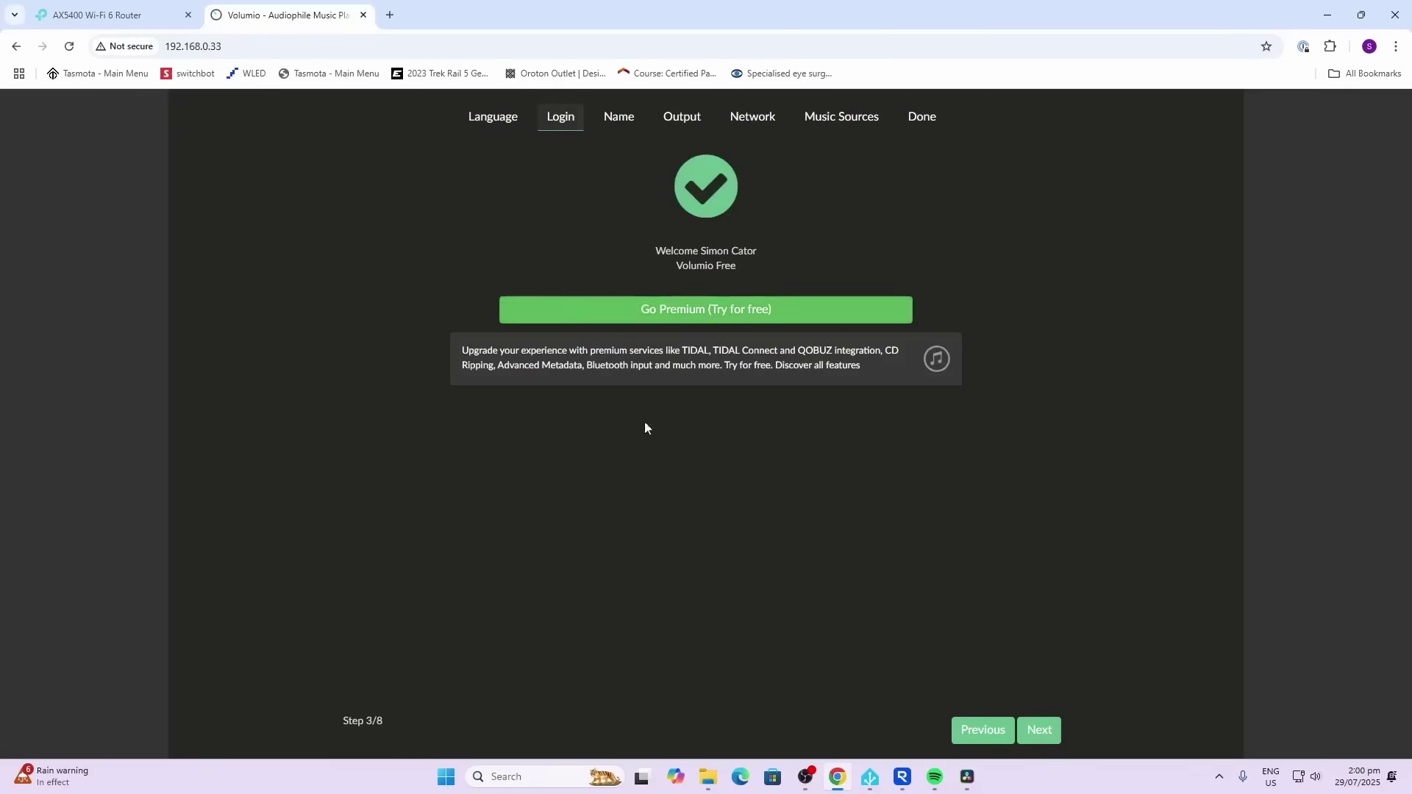
pyautogui.click(1045, 736)
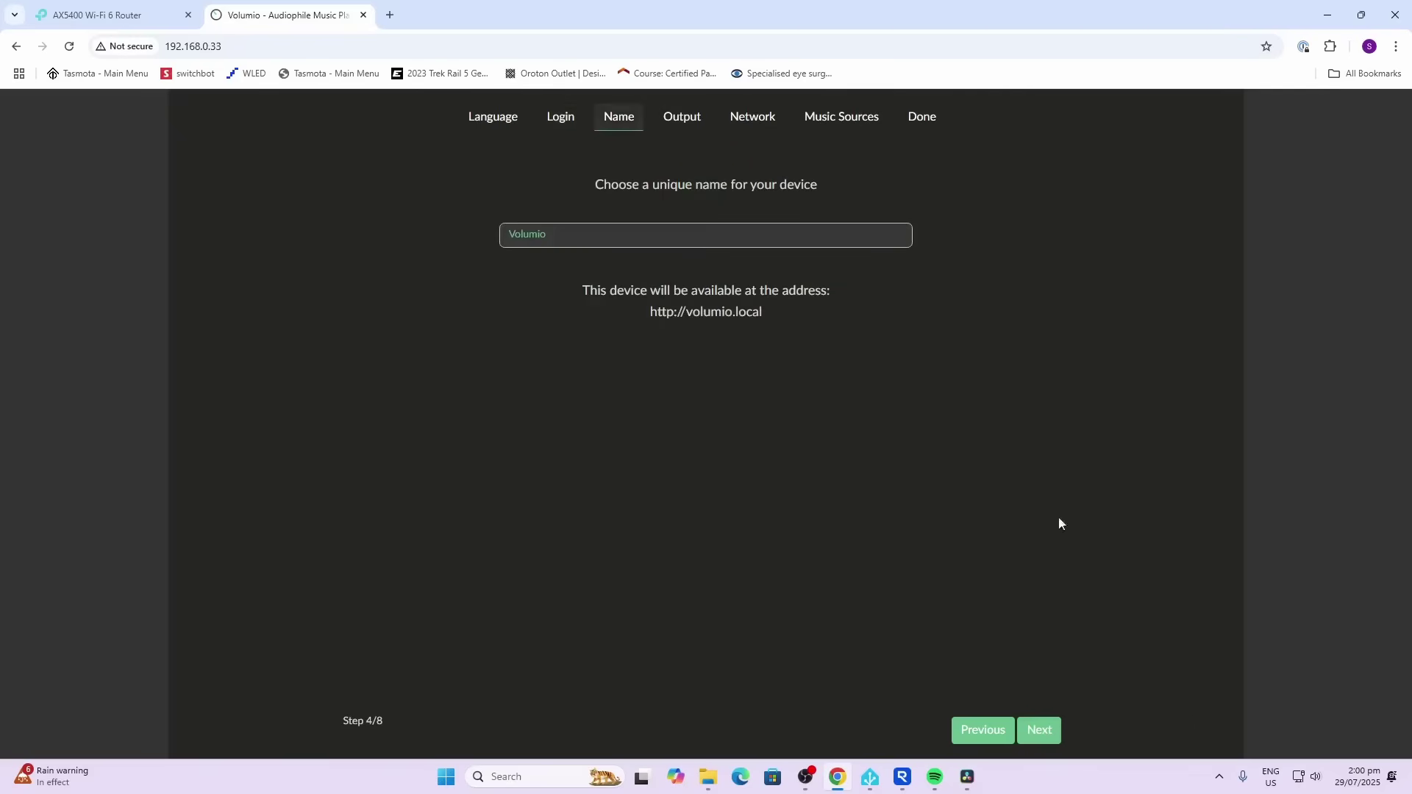
pyautogui.click(1040, 734)
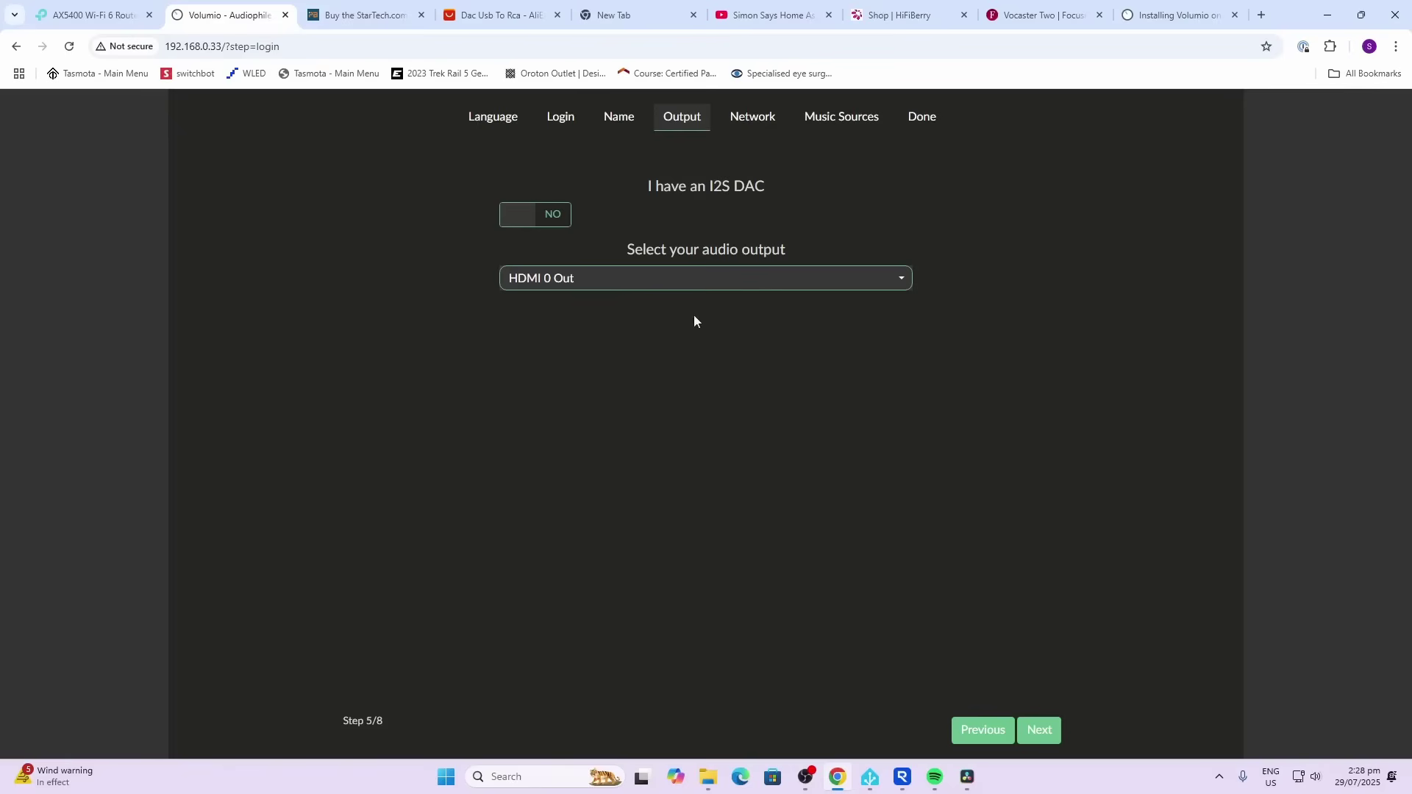
# Set the audio output to Vocaster Two USB, continue without choosing a wireless network, and advance the introductory tour
pyautogui.click(713, 284)
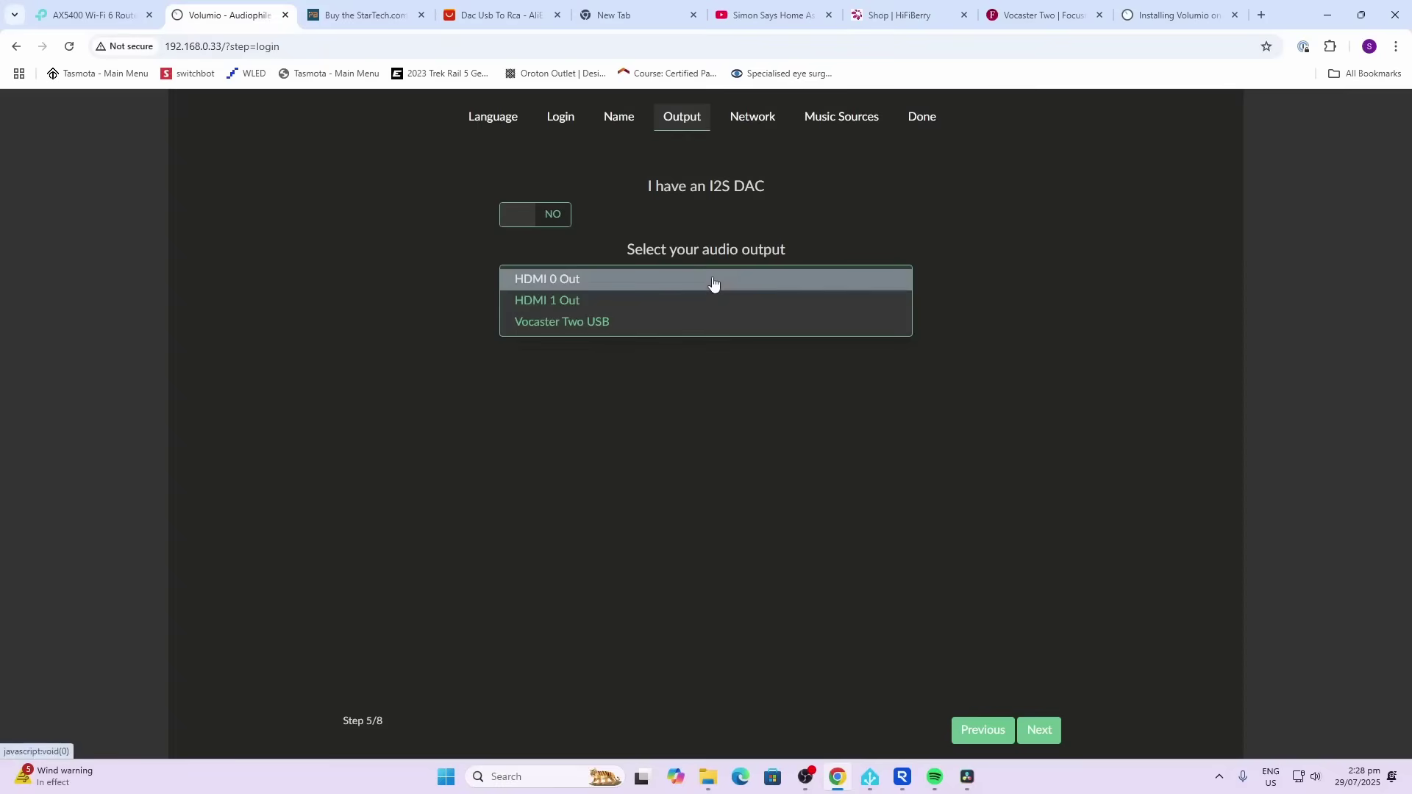
pyautogui.click(704, 324)
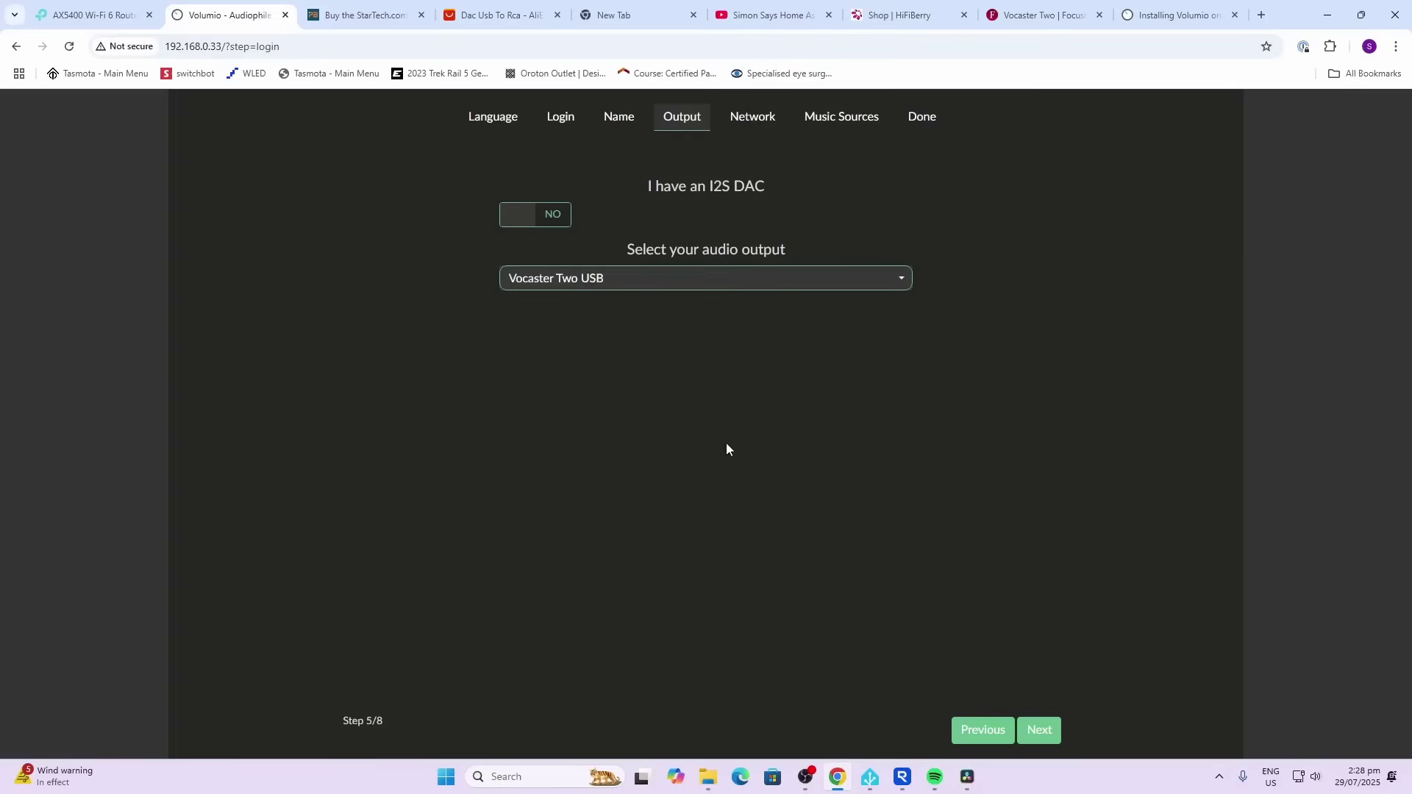
pyautogui.click(1032, 731)
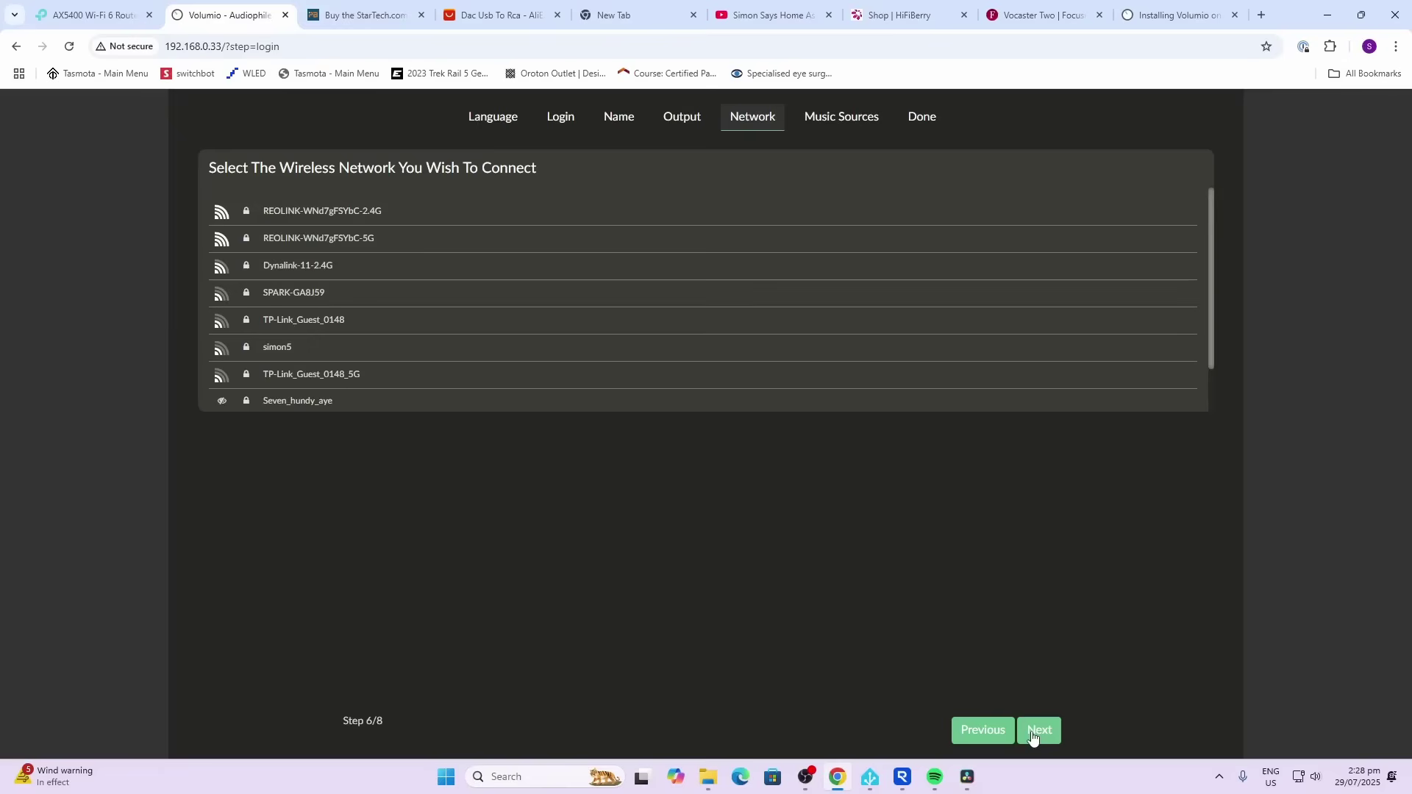
pyautogui.click(1032, 732)
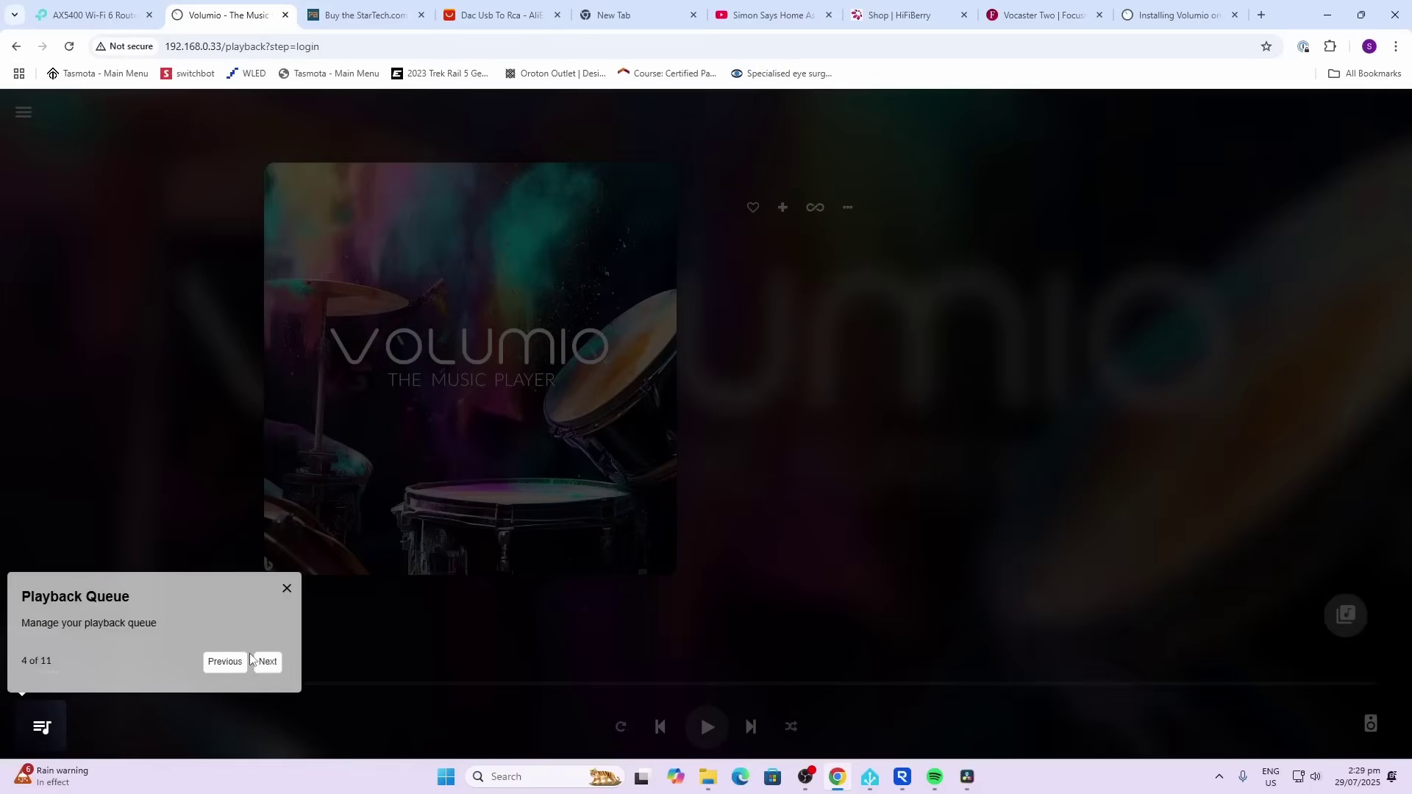
pyautogui.click(269, 662)
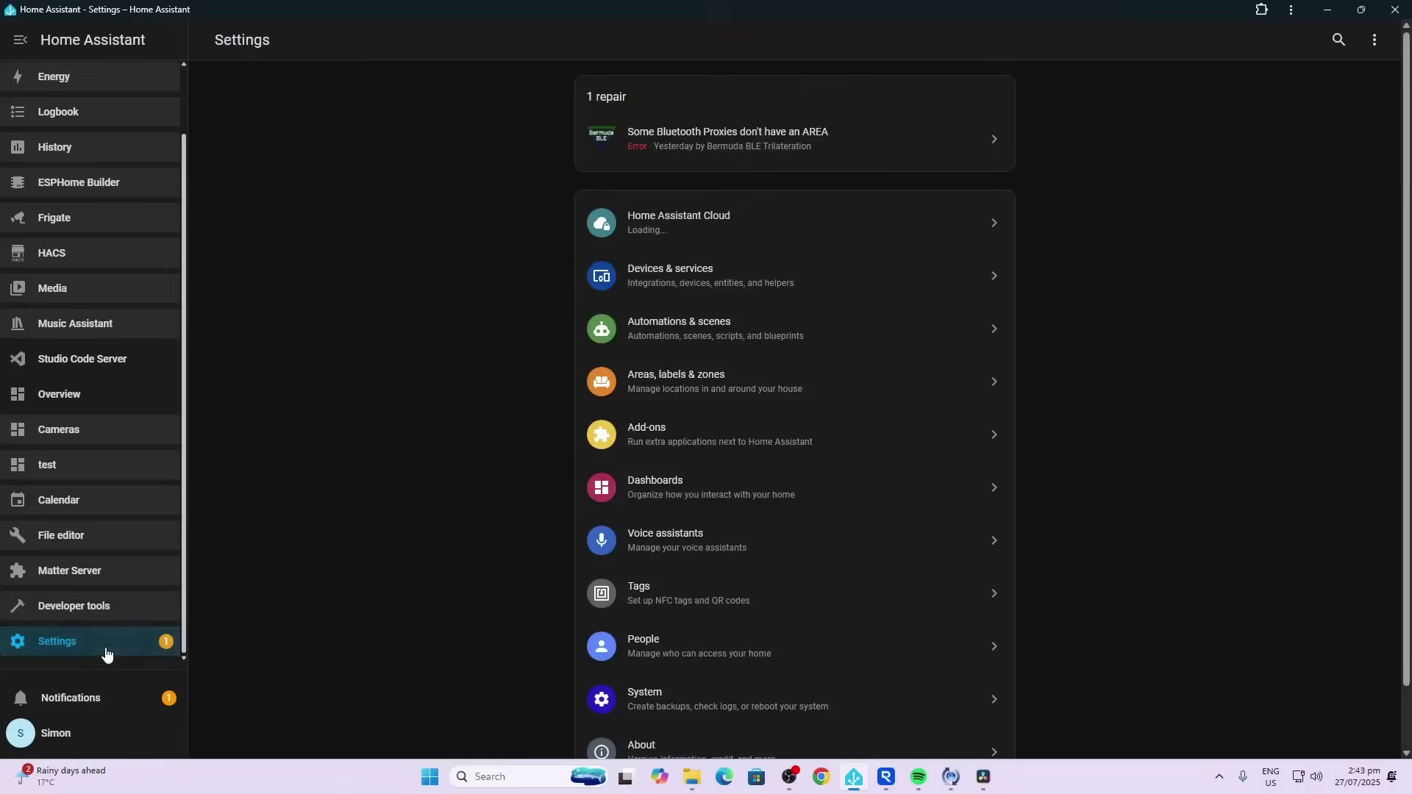
# Add the discovered Volumio integration in Home Assistant's devices and services and confirm its creation
pyautogui.click(664, 280)
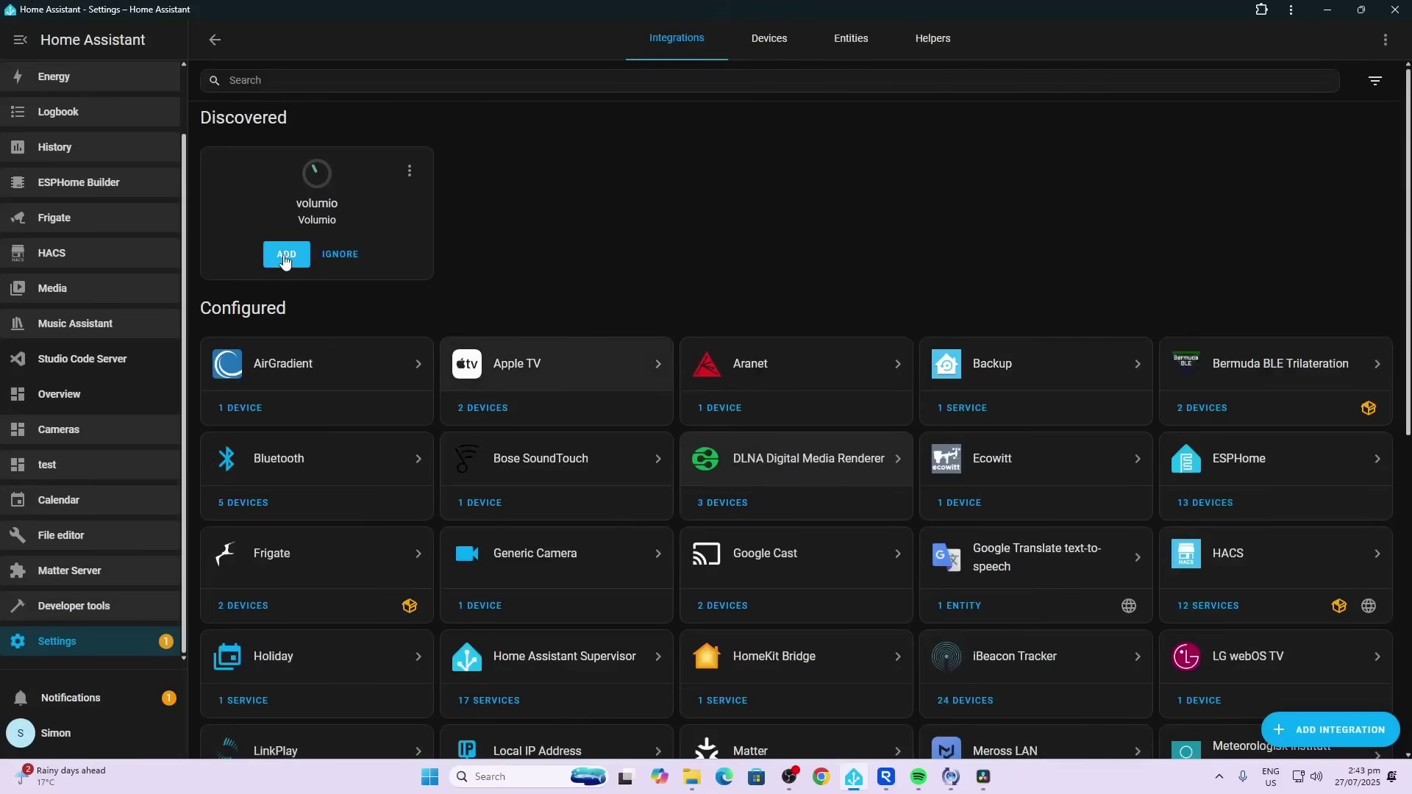
pyautogui.click(284, 257)
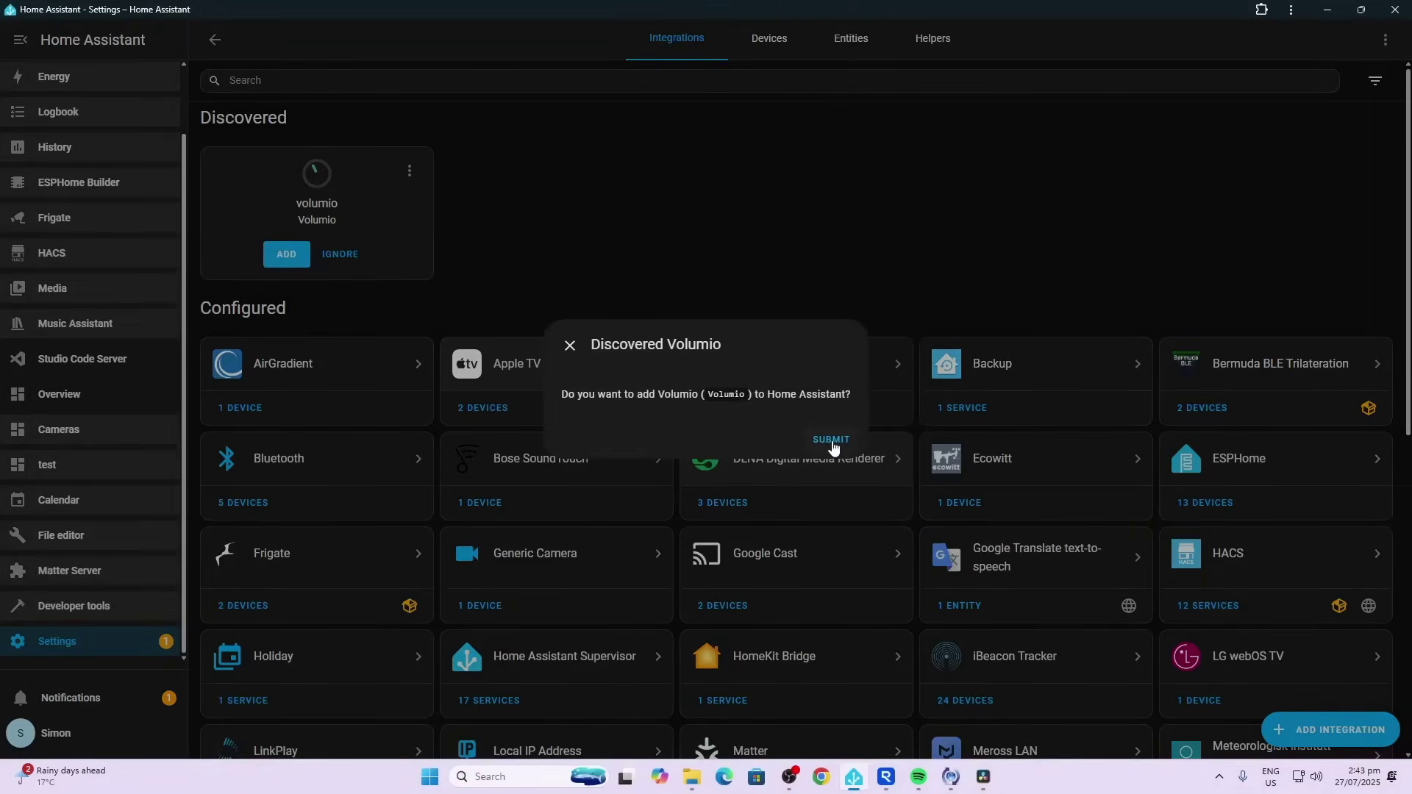
pyautogui.click(831, 442)
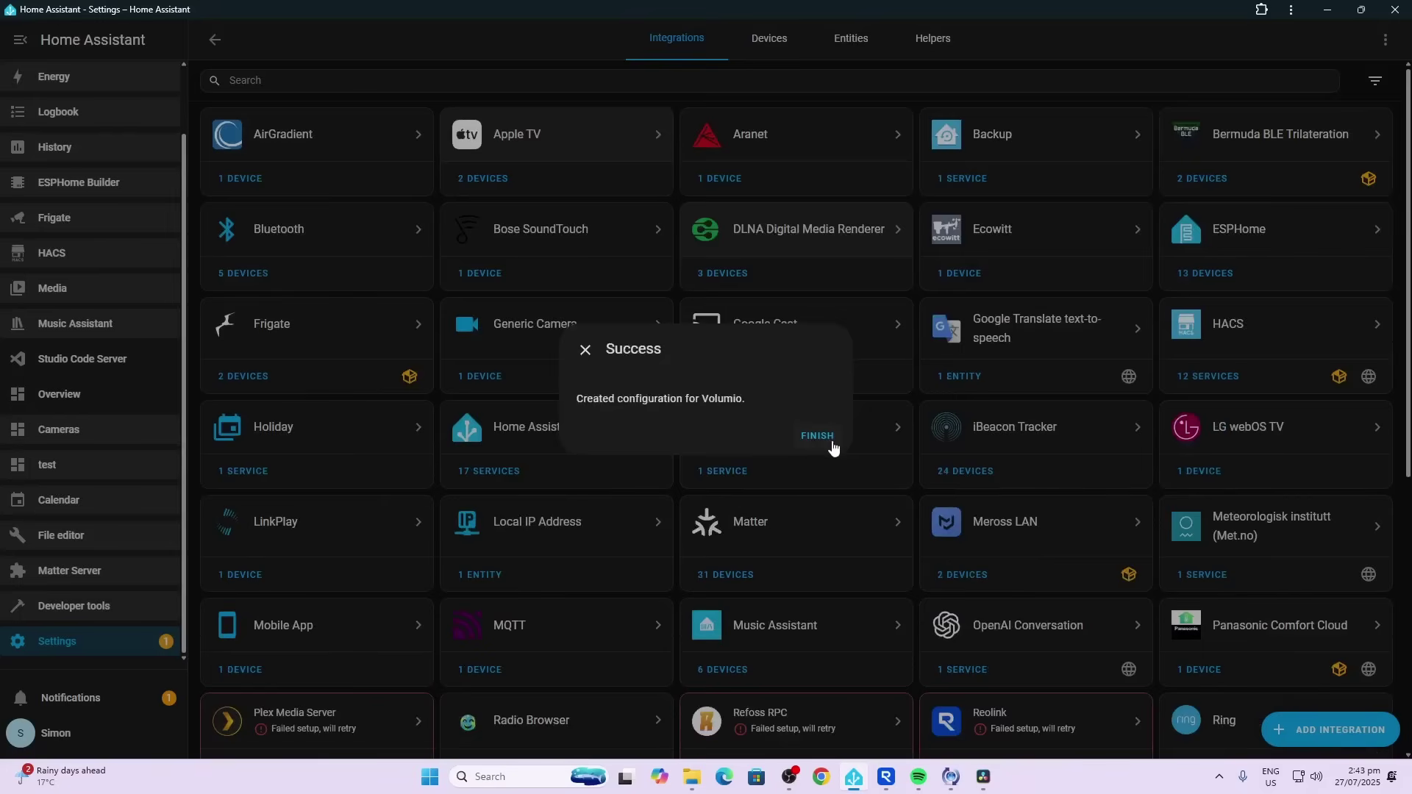
pyautogui.click(831, 441)
# Assign the new Volumio device to the Dining room area and finish its setup
pyautogui.click(759, 447)
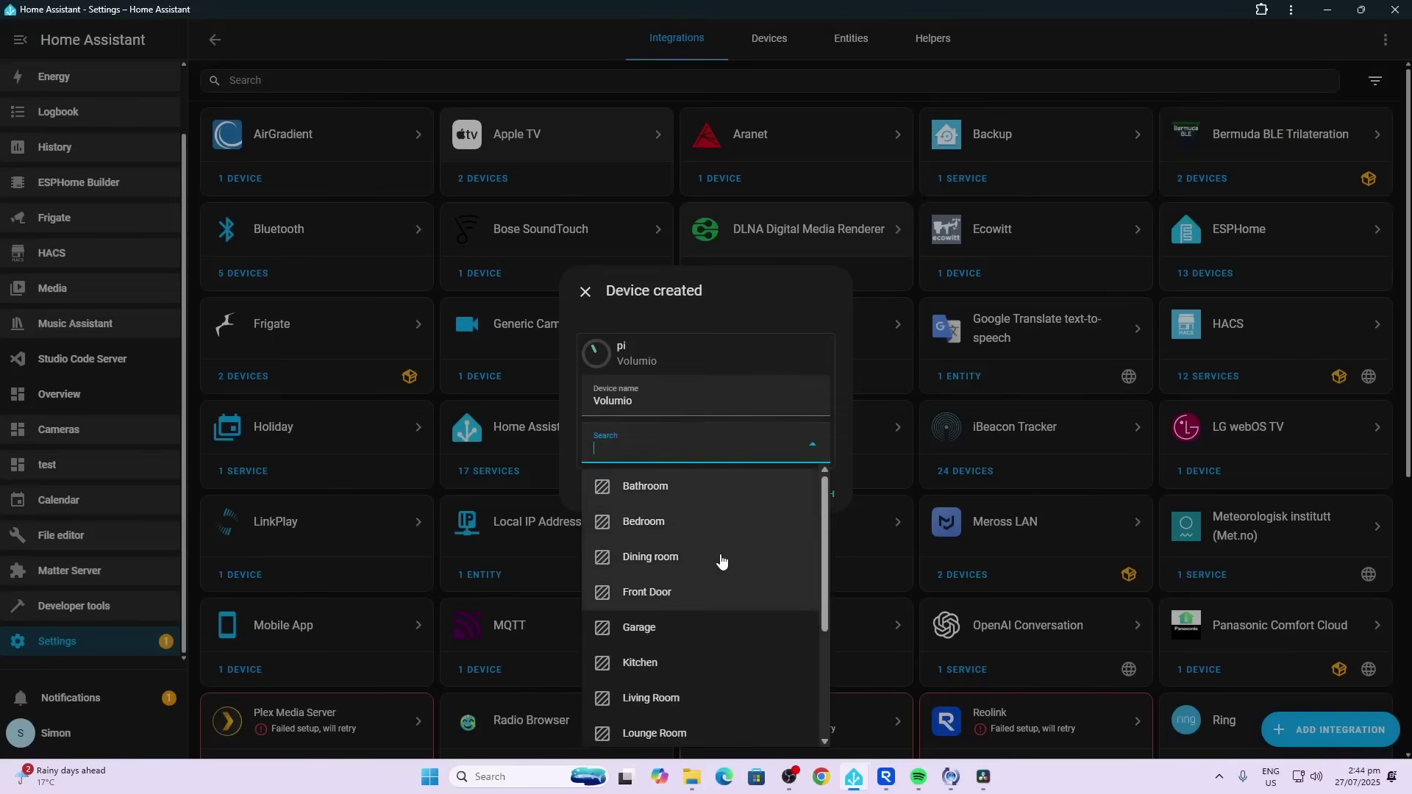
pyautogui.click(721, 561)
pyautogui.click(819, 496)
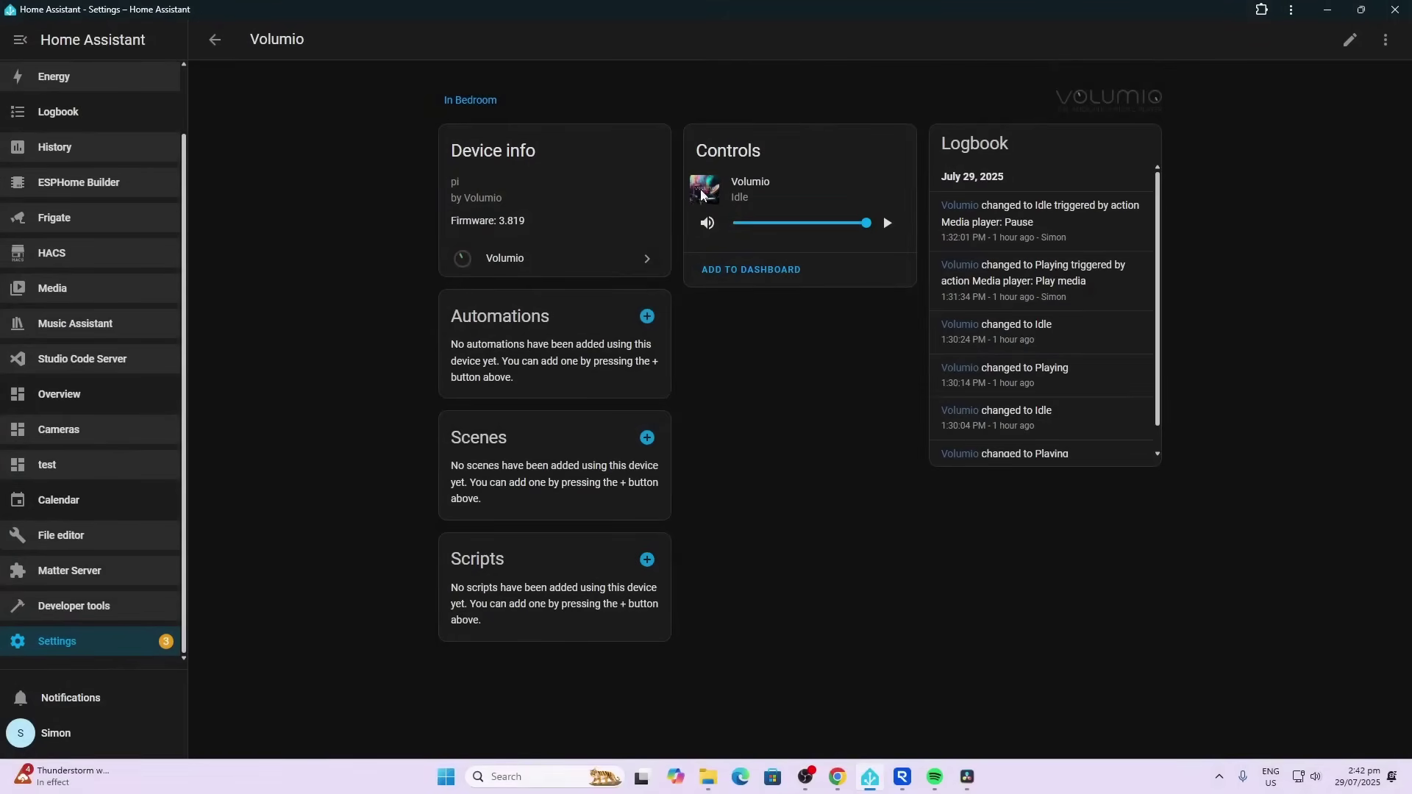
# Browse the Volumio player's web radio library to the Top 500 Radios and play ROCK ANTENNE
pyautogui.click(702, 195)
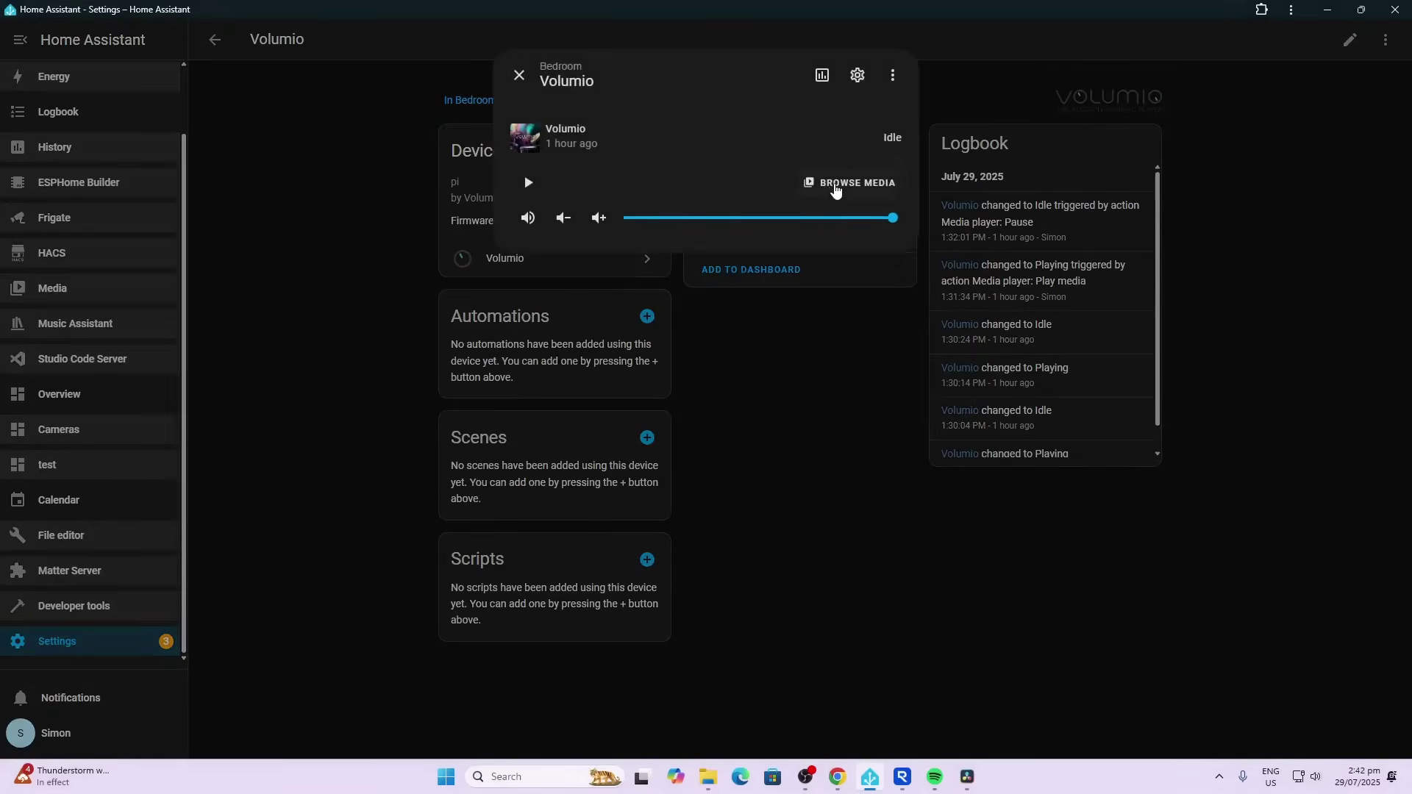
pyautogui.click(836, 188)
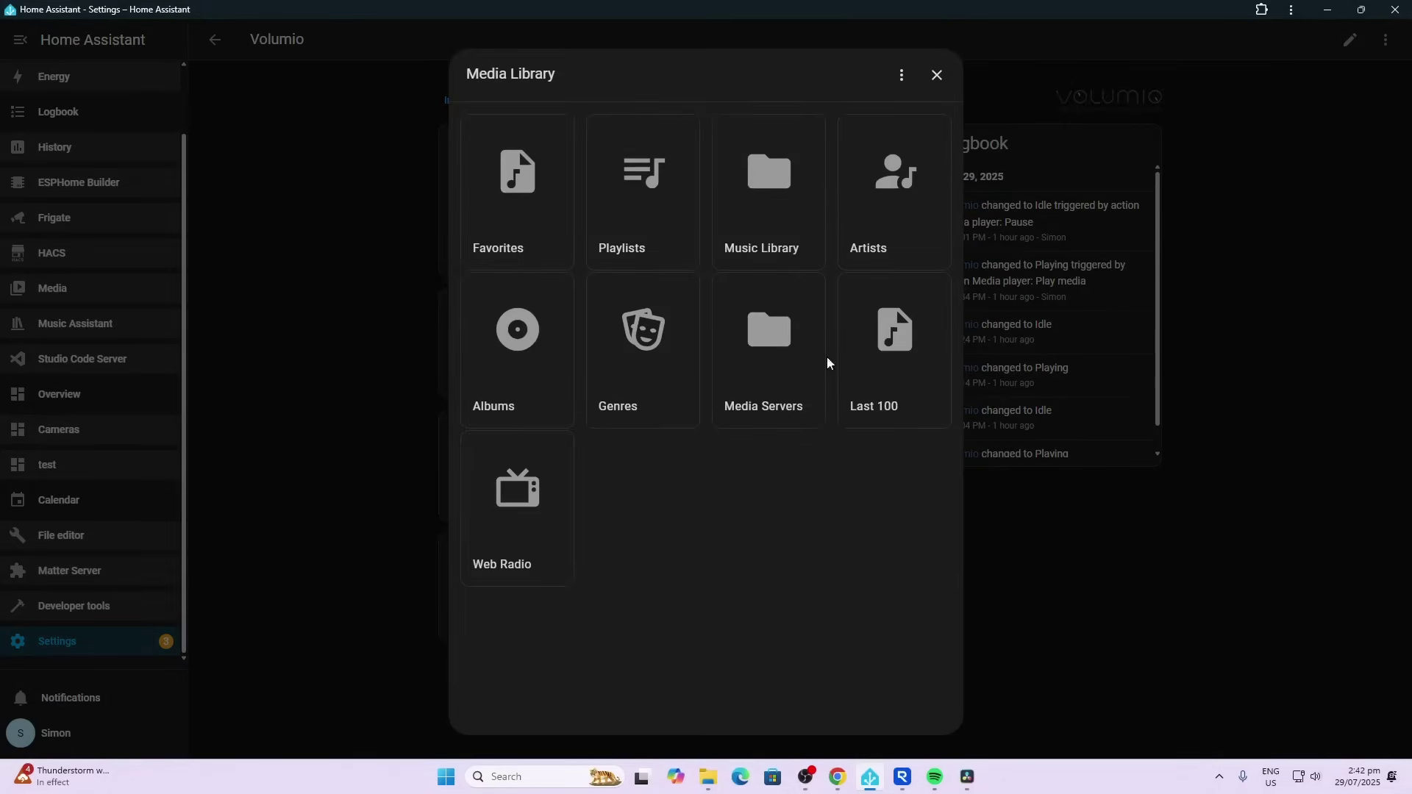
pyautogui.click(521, 541)
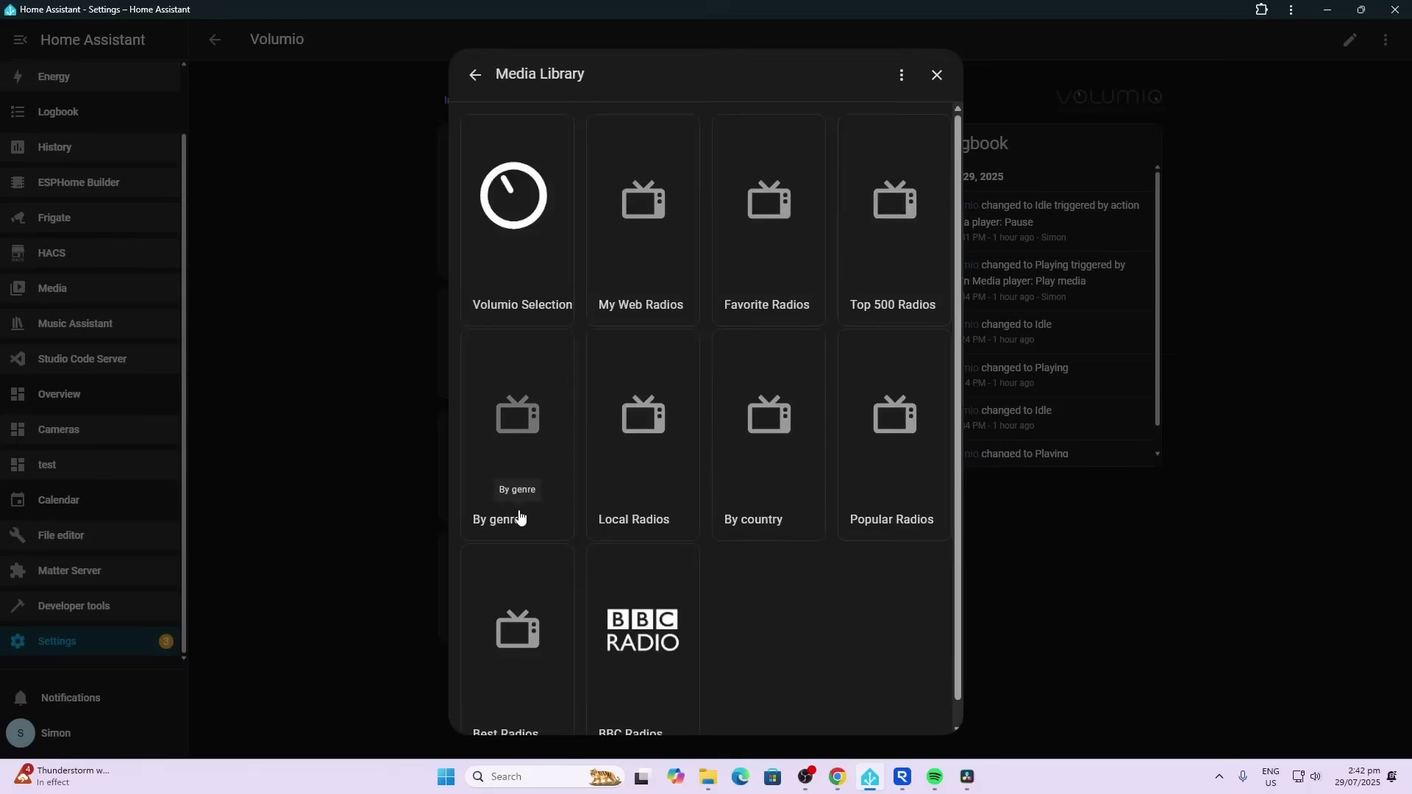
pyautogui.click(906, 218)
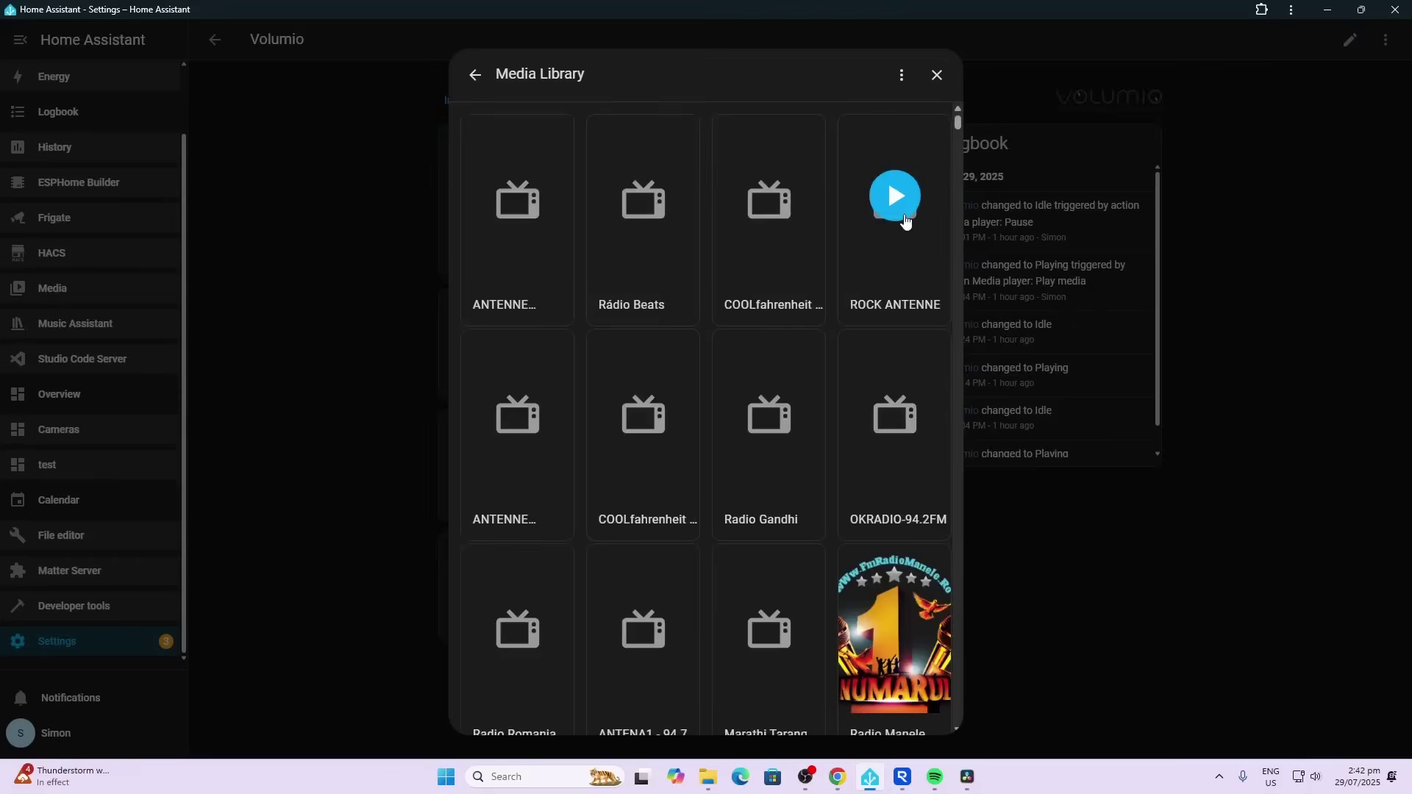
pyautogui.click(892, 206)
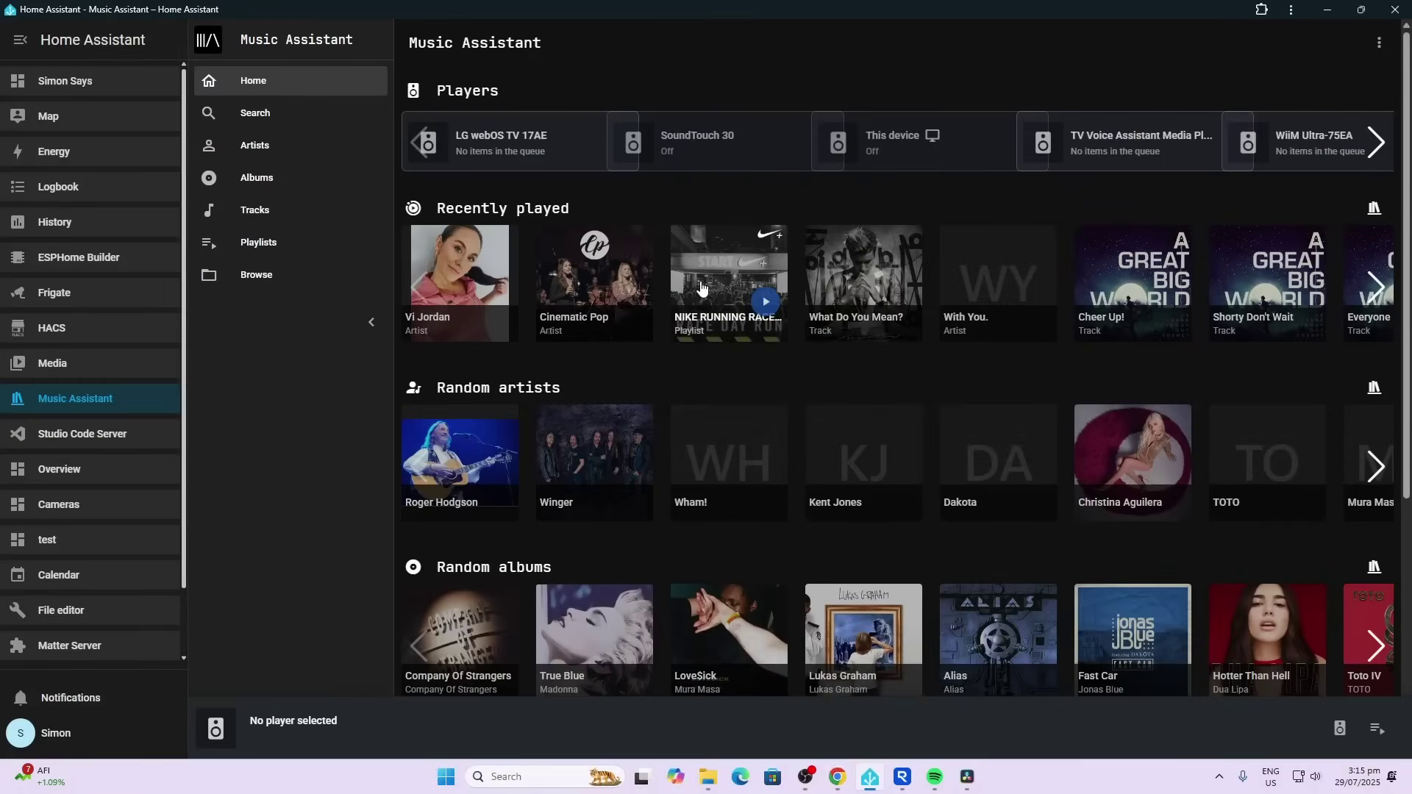
# Add the Volumio entity media_player.volumio_3 to the player entities of Music Assistant's Home Assistant MediaPlayers provider and save the provider settings
pyautogui.click(1379, 42)
pyautogui.click(1333, 76)
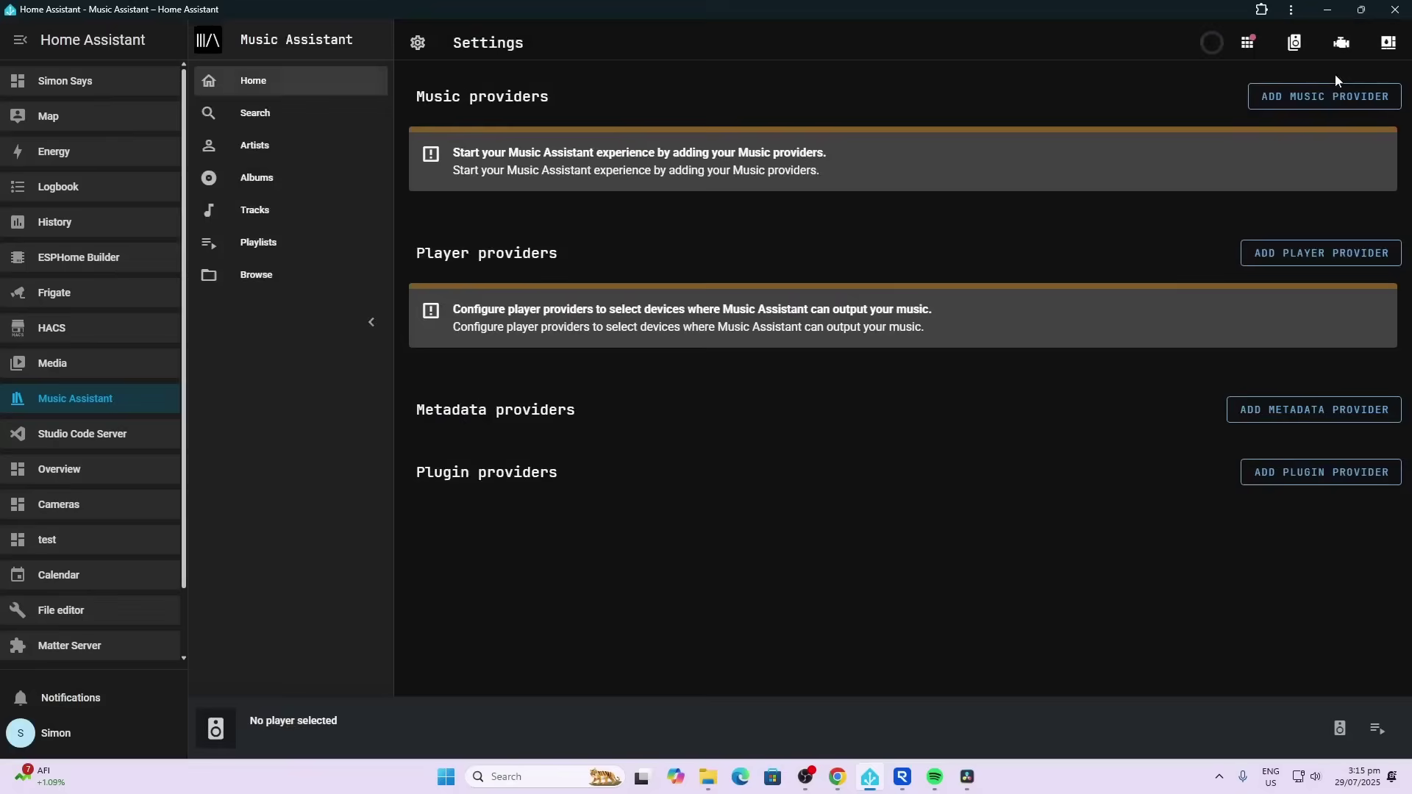
pyautogui.click(578, 318)
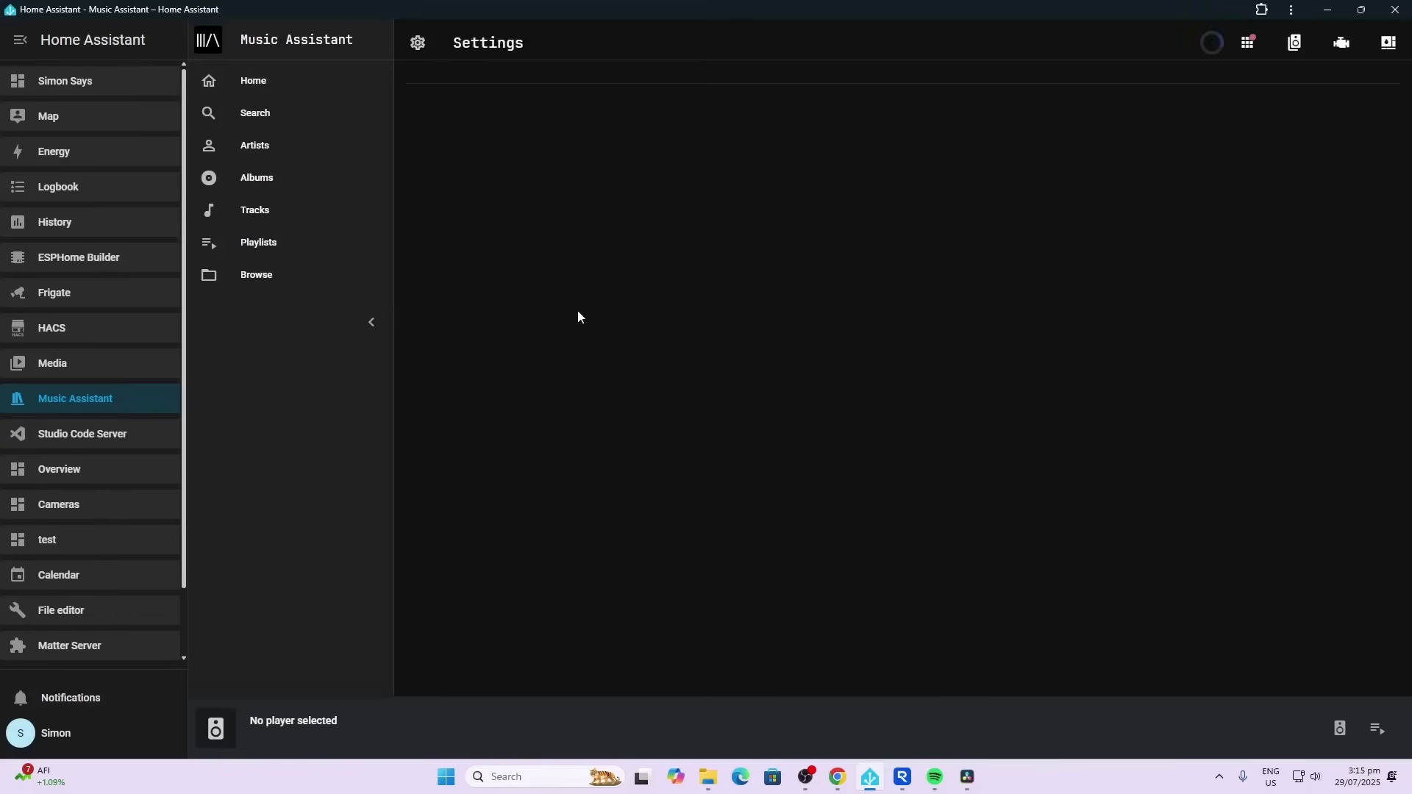
pyautogui.click(1342, 450)
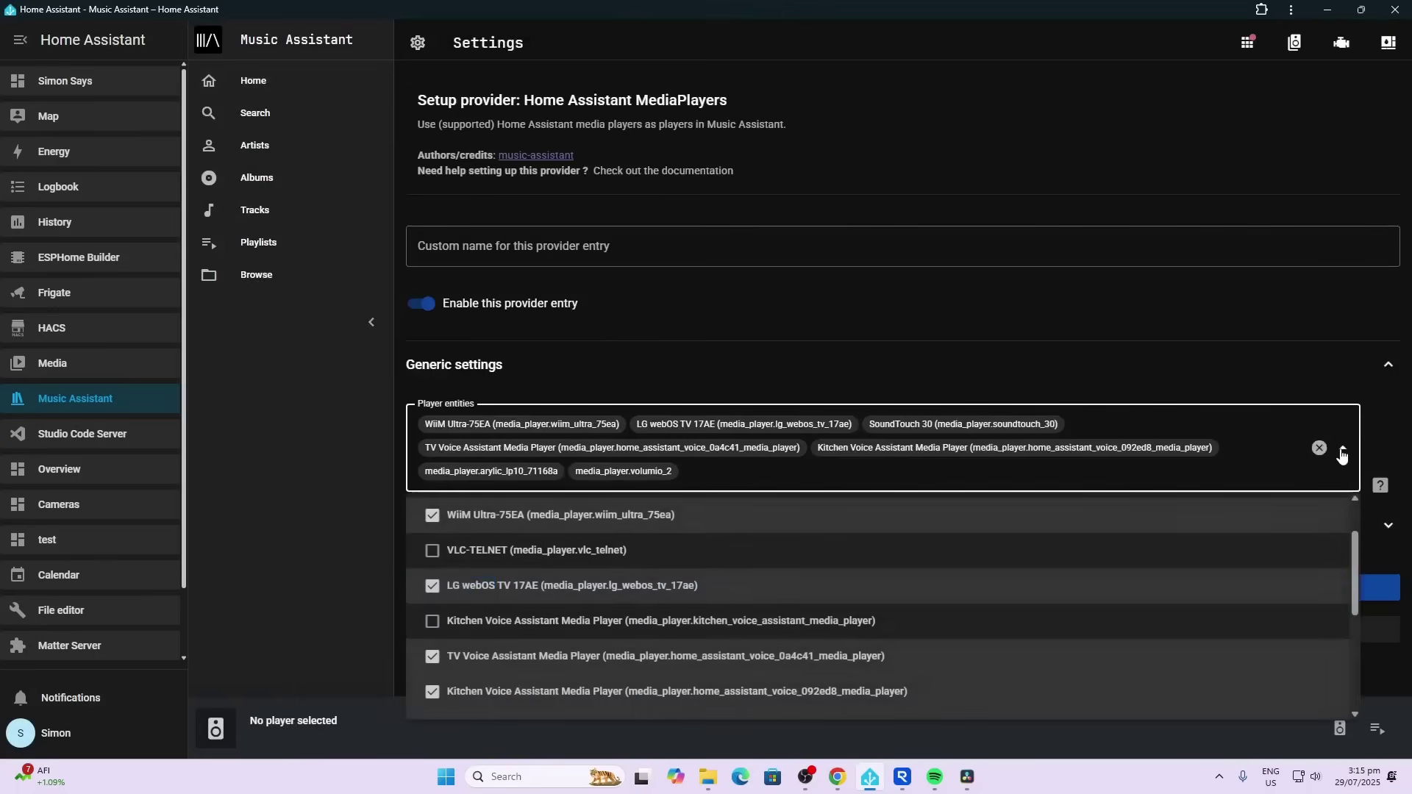
pyautogui.scroll(-3, 604, 620)
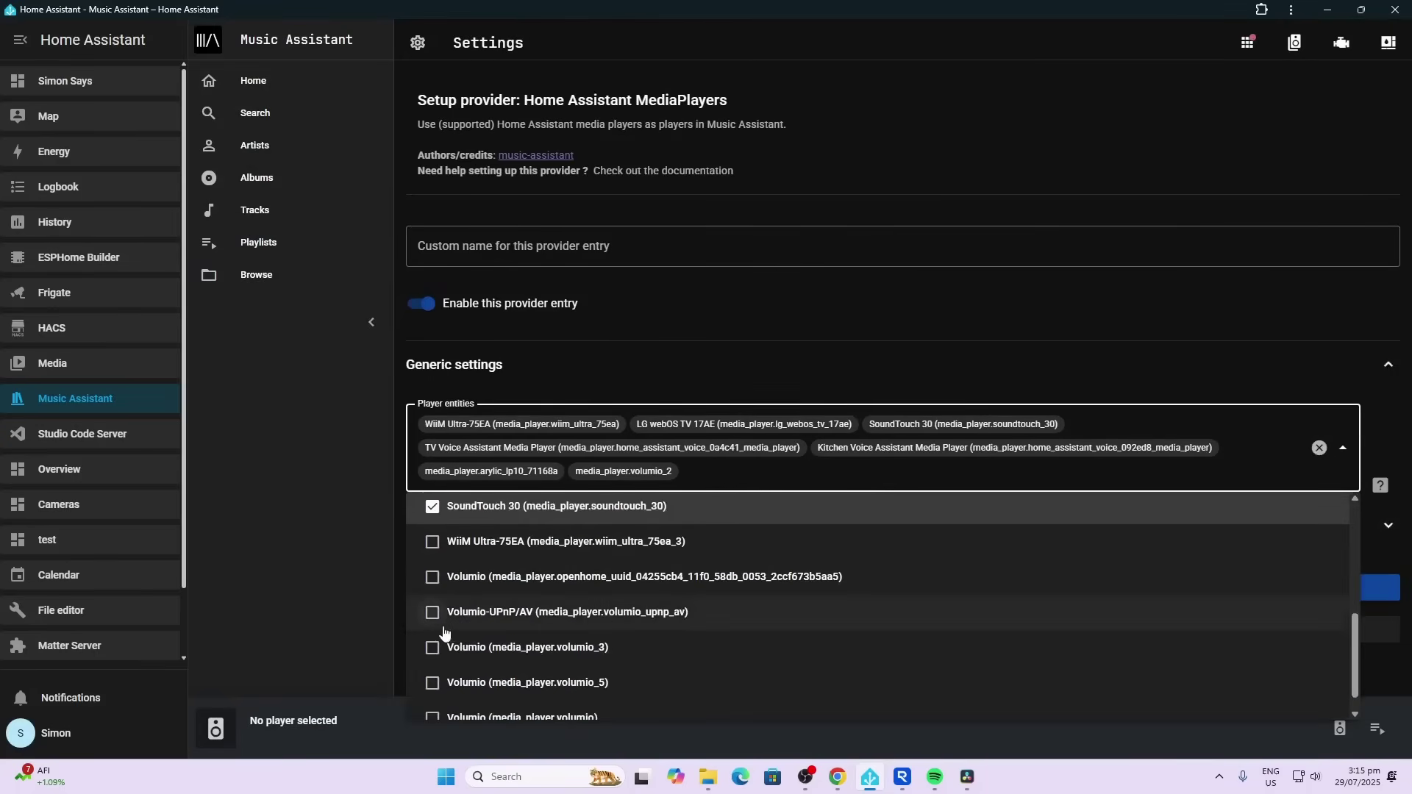
pyautogui.click(433, 650)
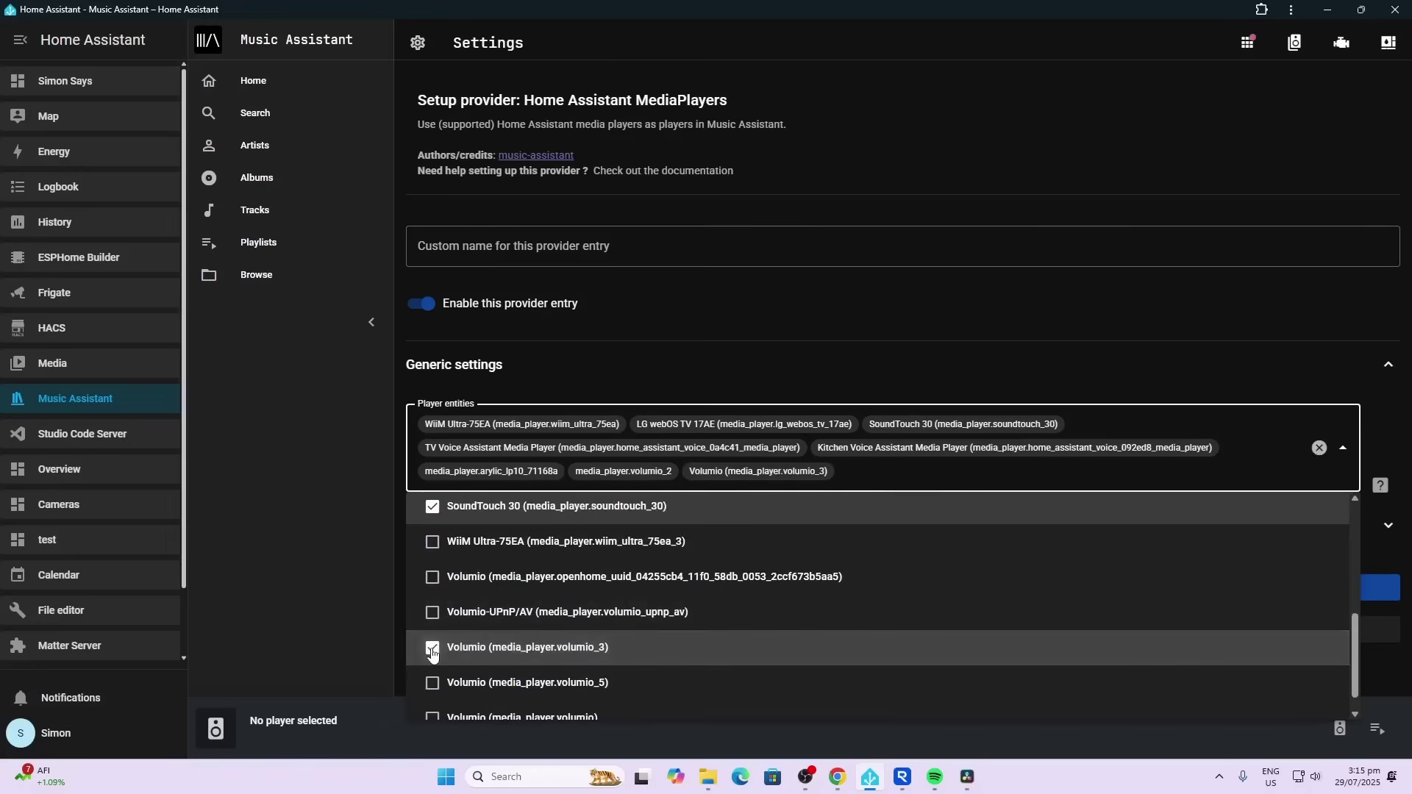
pyautogui.click(1390, 514)
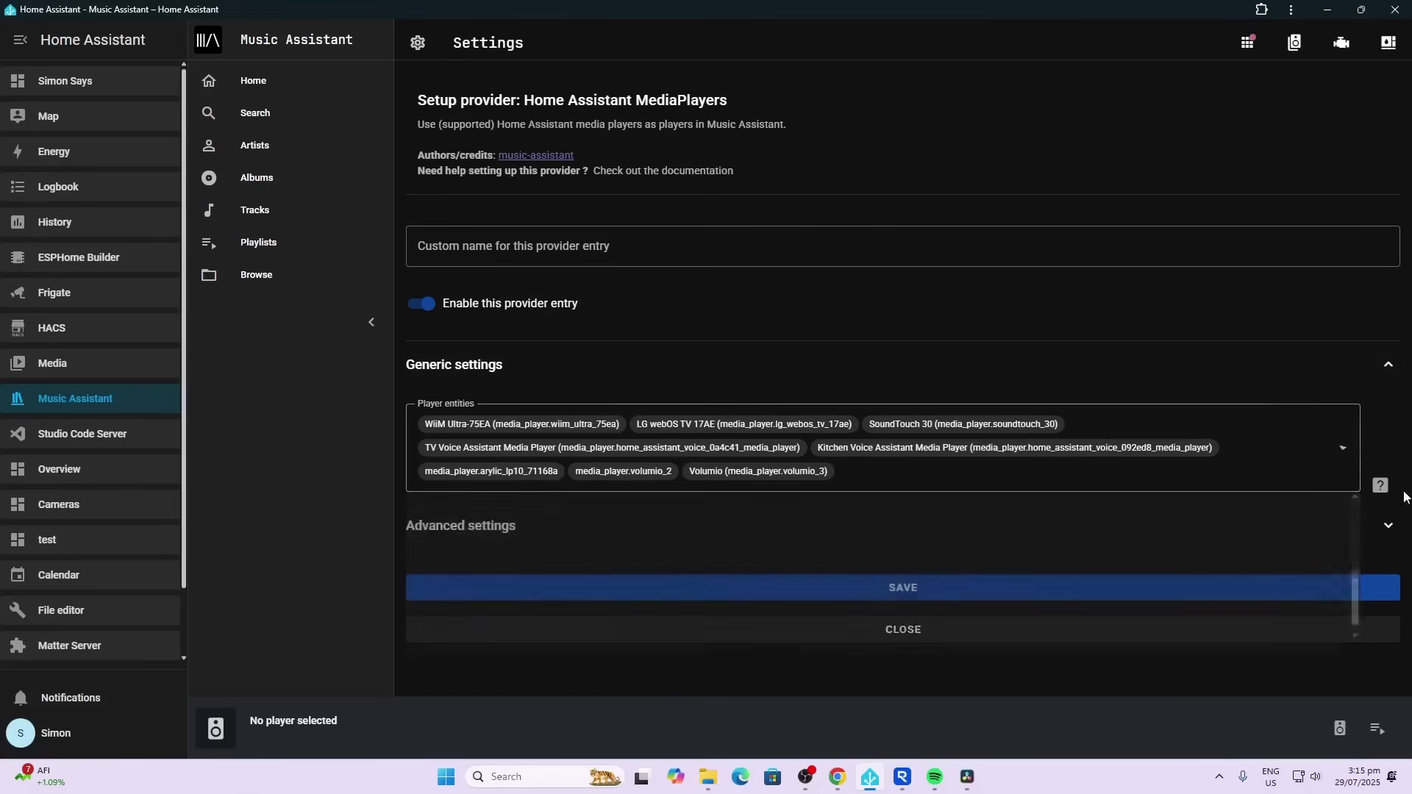
pyautogui.click(1249, 600)
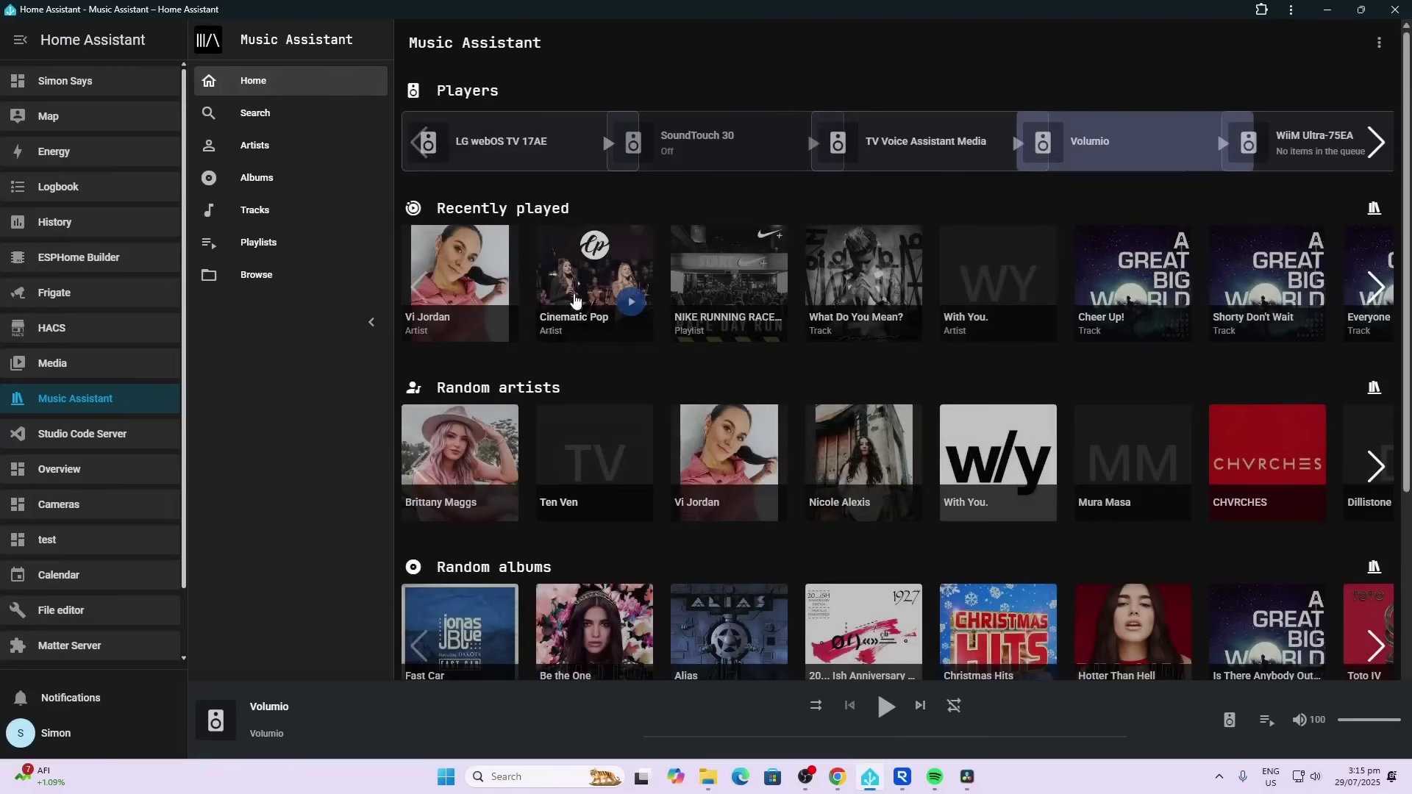